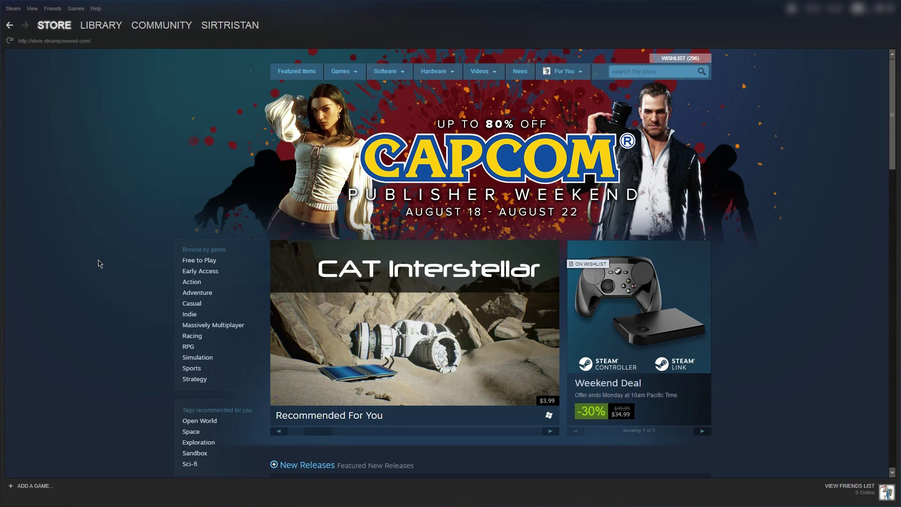
Step: Open Stellaris in the Steam Library, try list and grid views, and scroll to its Workshop panel
click(110, 25)
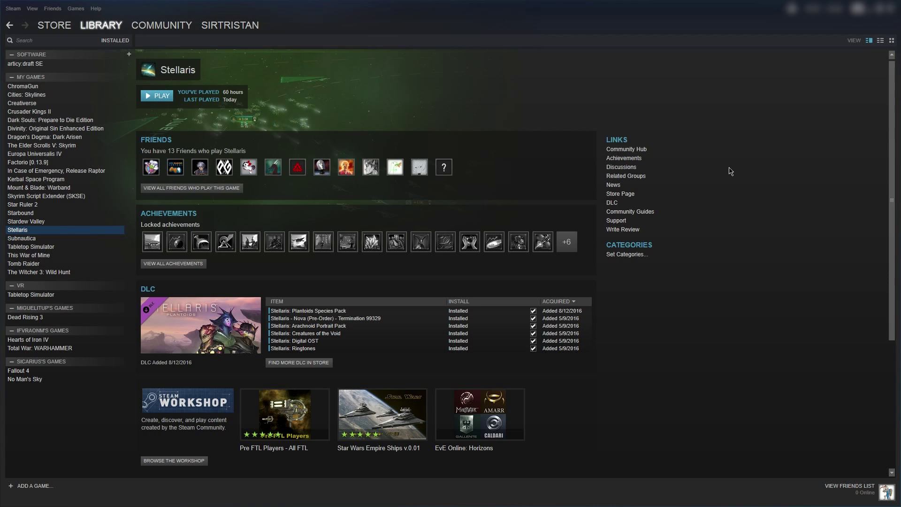
scroll(889, 149, down, 3)
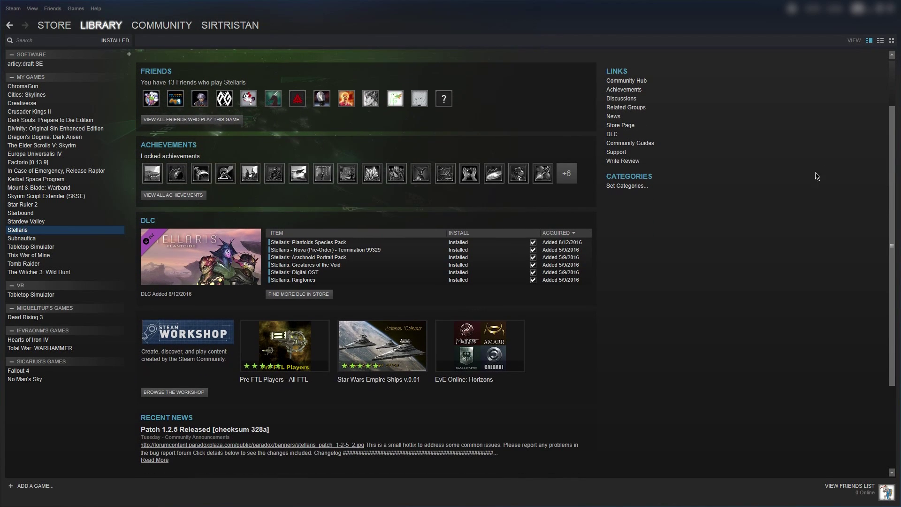
click(880, 41)
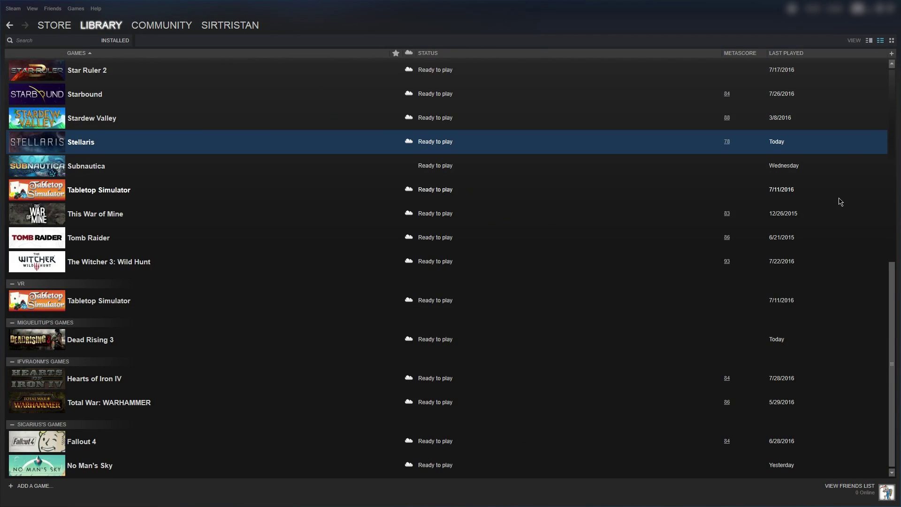
click(892, 40)
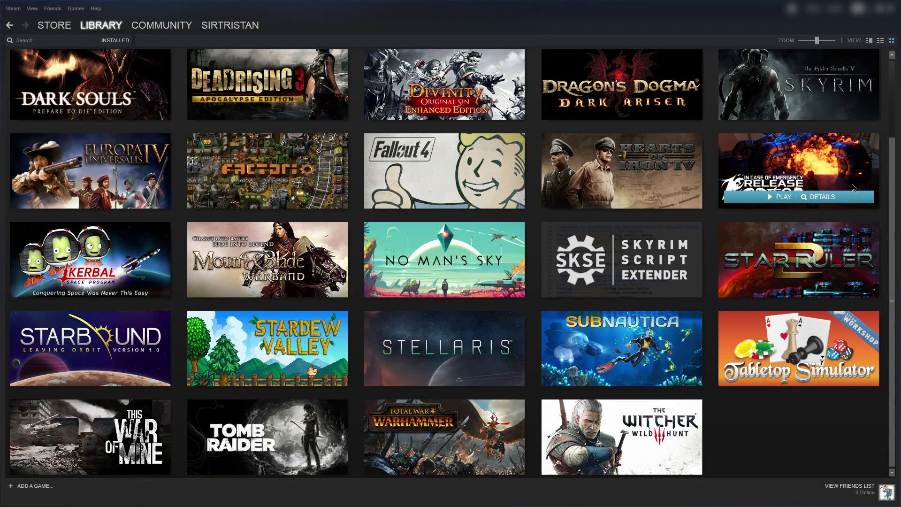
click(869, 41)
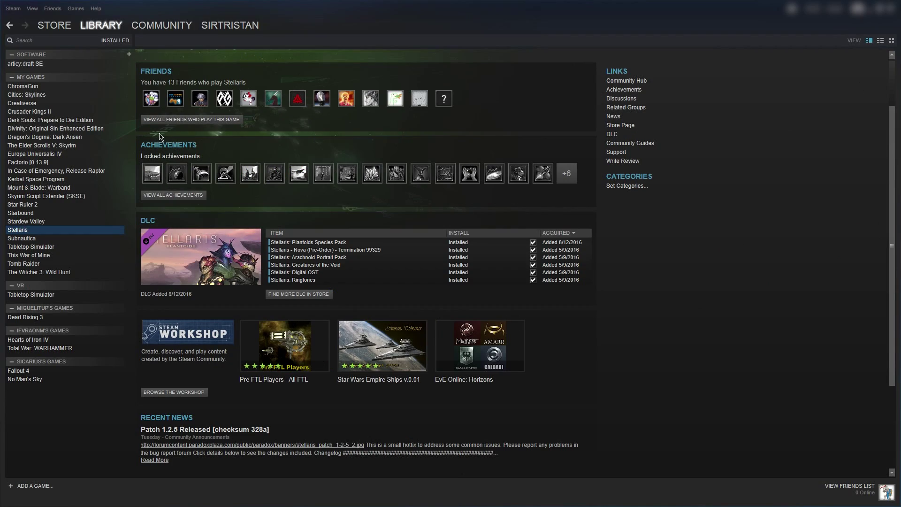
scroll(210, 171, down, 2)
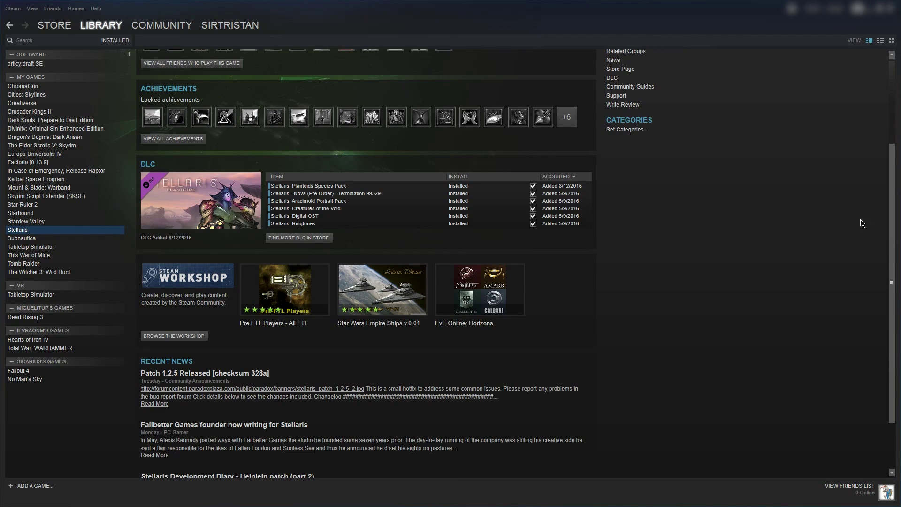
scroll(890, 227, down, 1)
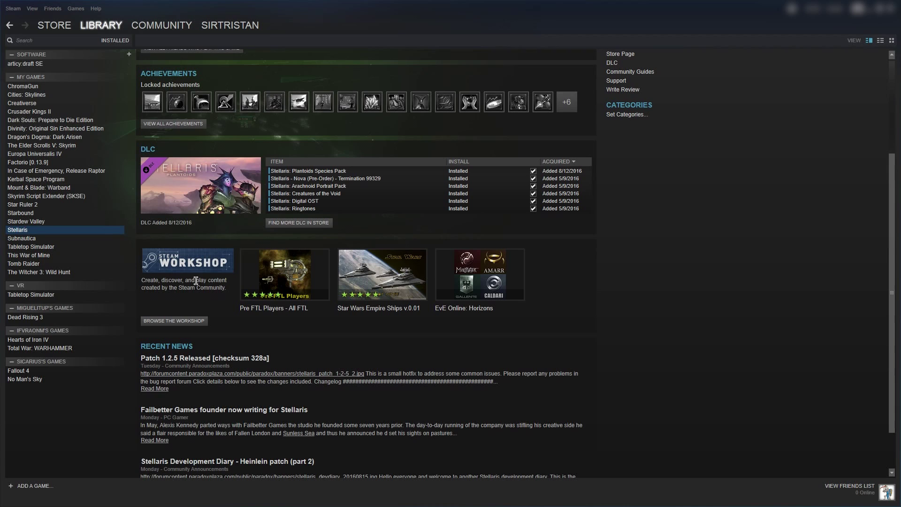
Step: Browse the Stellaris Workshop and subscribe to ISB Standalone - Doomsday Weapons & Ships from its page
click(189, 322)
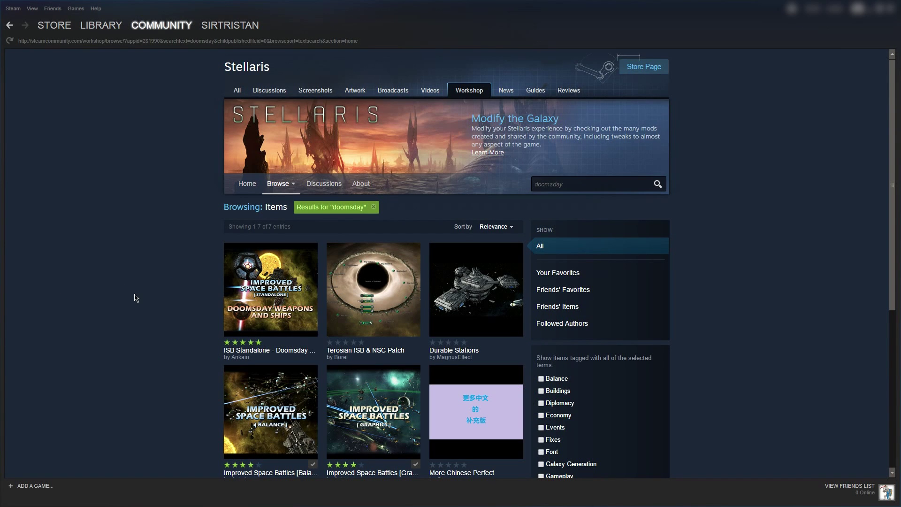
click(297, 297)
scroll(897, 116, down, 3)
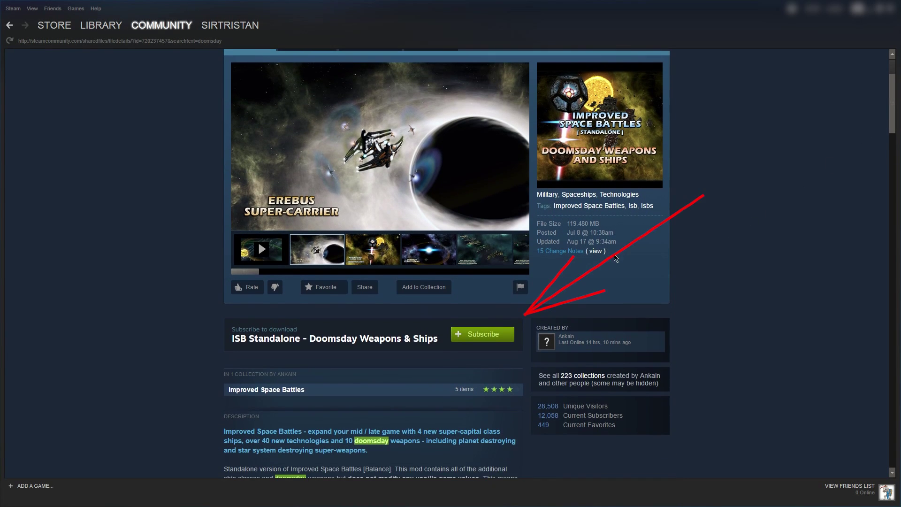
click(481, 334)
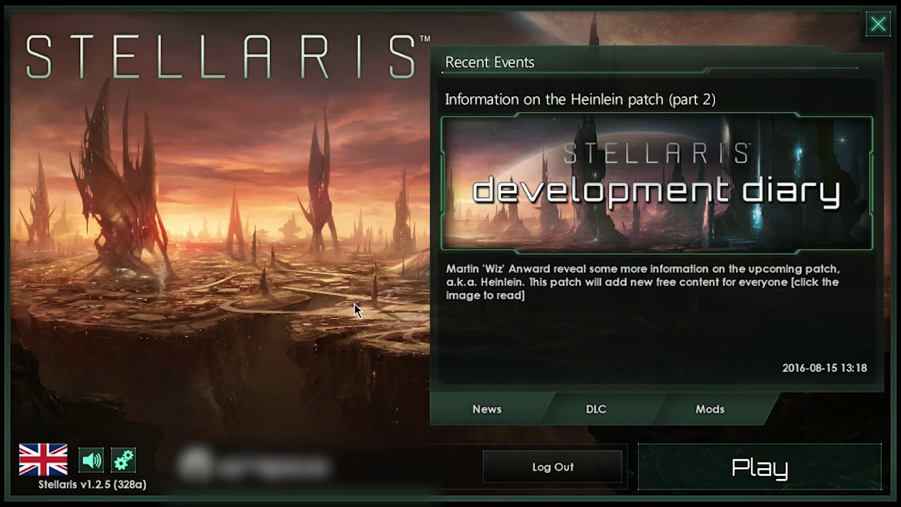
Step: Show the launcher's mod list and scroll through the available mods
click(721, 409)
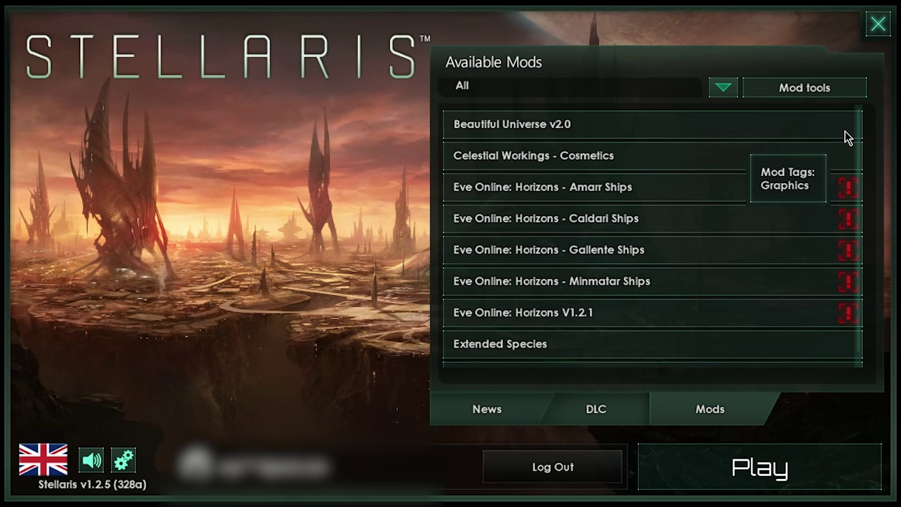
scroll(847, 134, down, 2)
scroll(849, 134, down, 1)
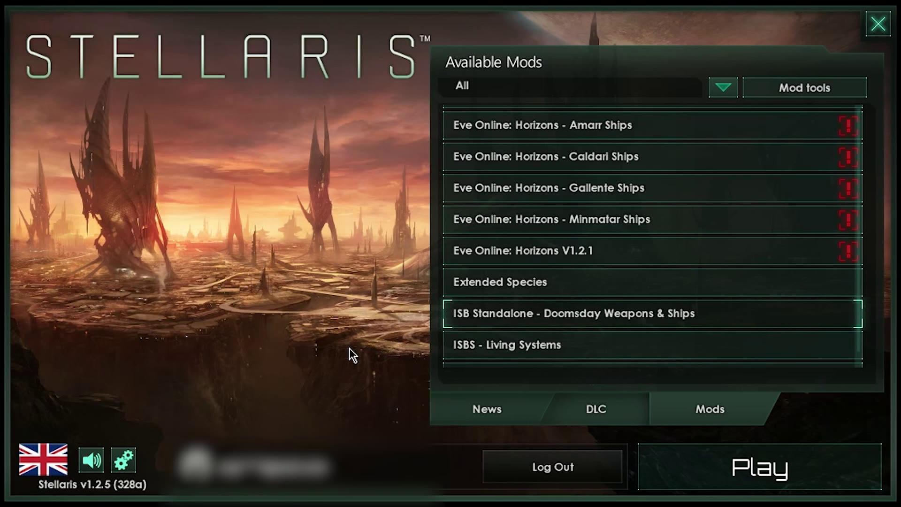
scroll(867, 275, up, 2)
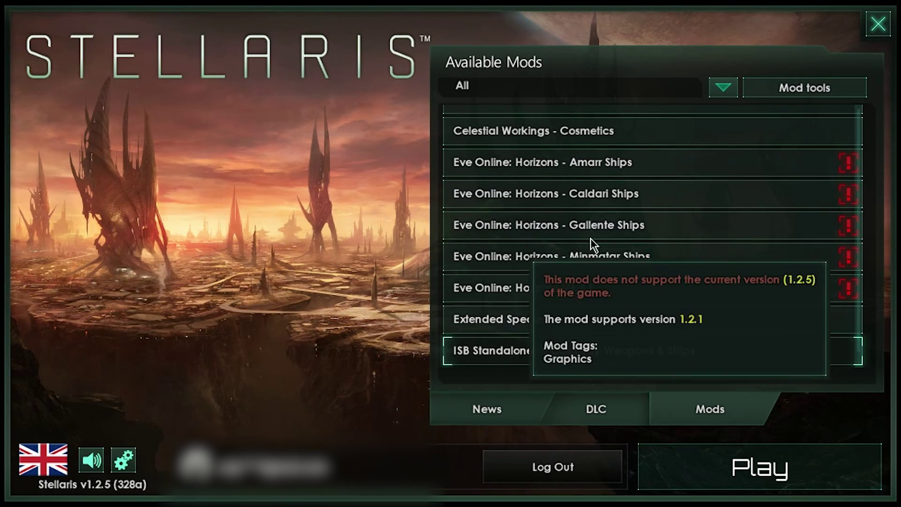
Step: Enable the Eve Online: Horizons Amarr, Caldari, Gallente and Minmatar Ships mods plus Horizons V1.2.1
click(814, 230)
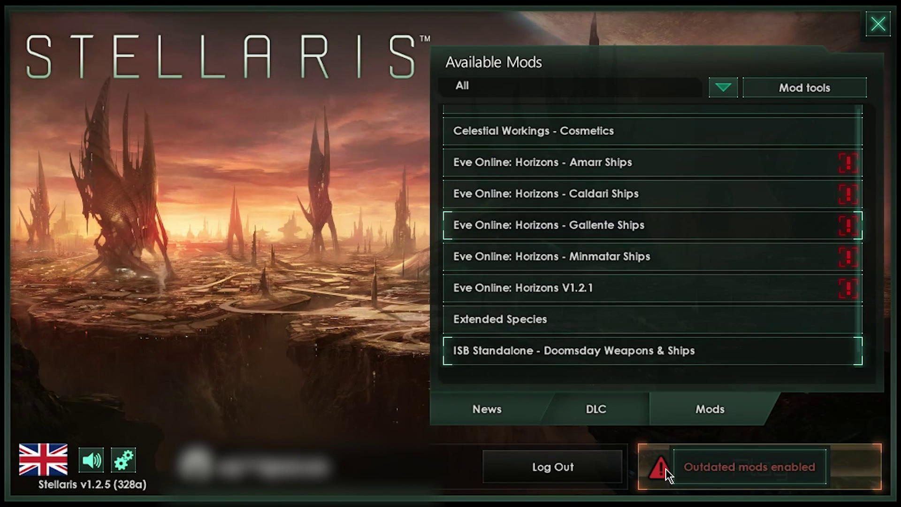
click(753, 266)
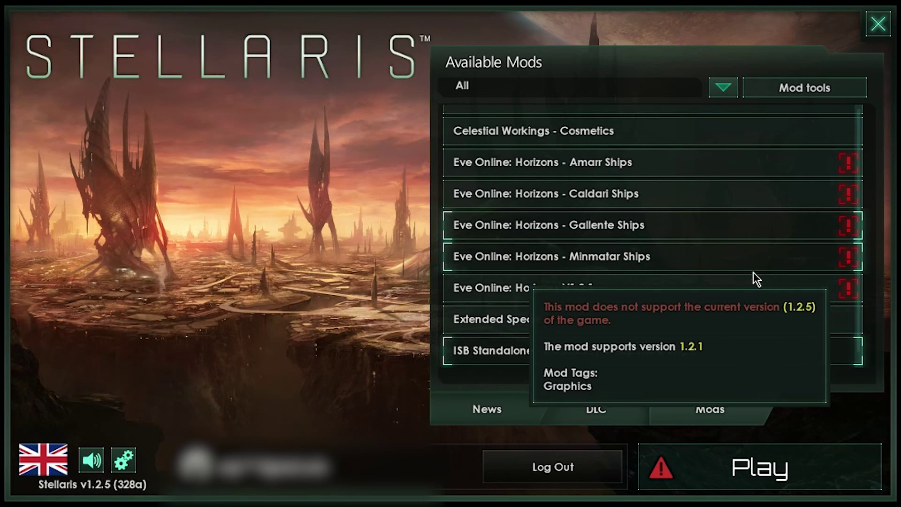
click(689, 258)
click(692, 222)
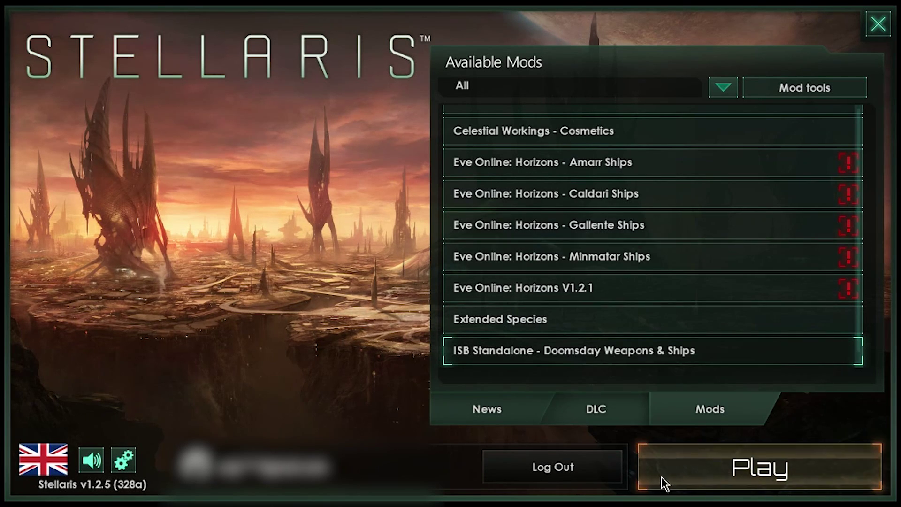
click(763, 162)
click(742, 197)
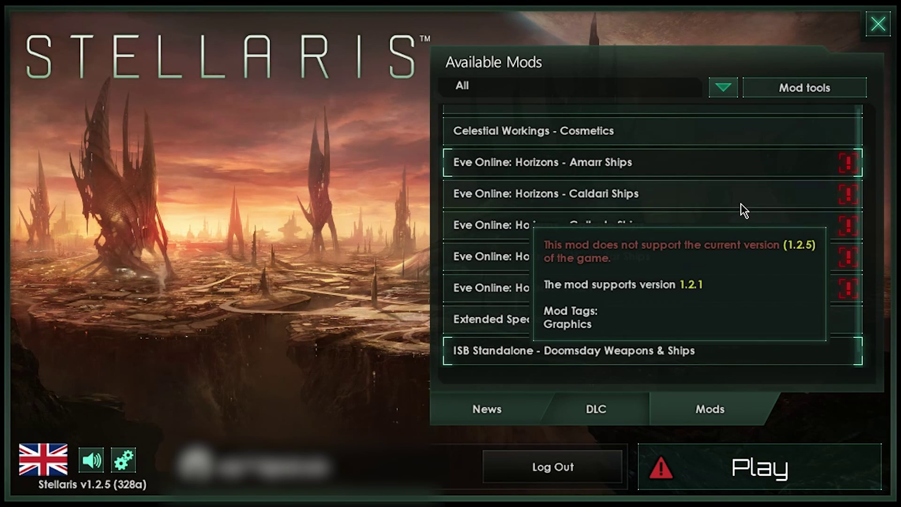
click(736, 230)
click(734, 257)
click(737, 295)
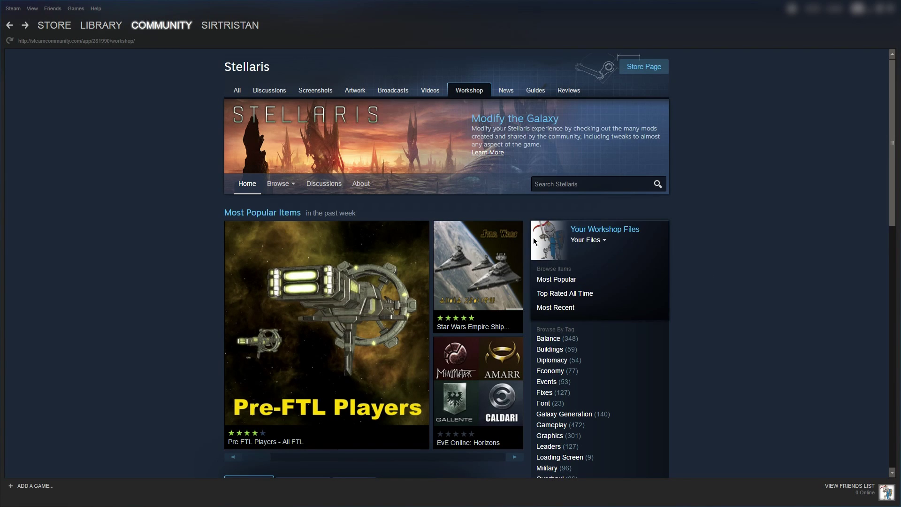
Step: List subscribed Stellaris Workshop items and unsubscribe from ISB Standalone - Doomsday Weapons & Ships
mouse_move(606, 244)
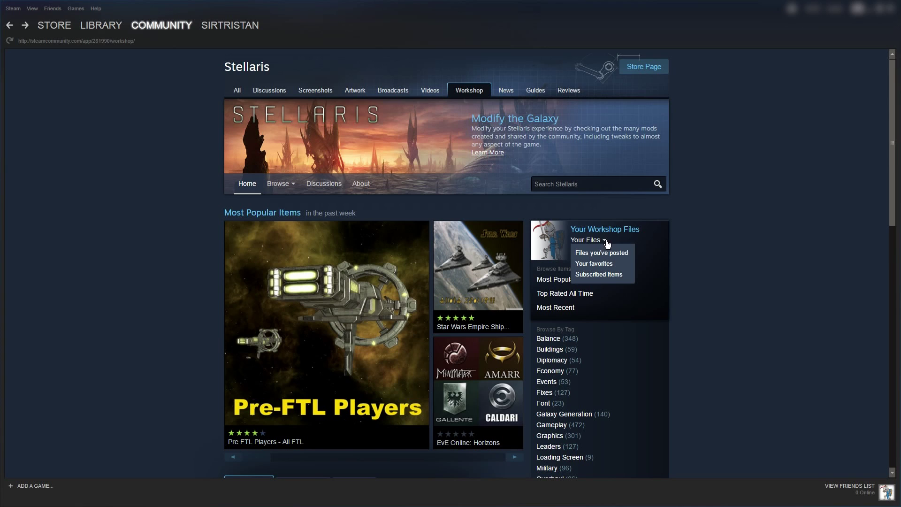
click(607, 276)
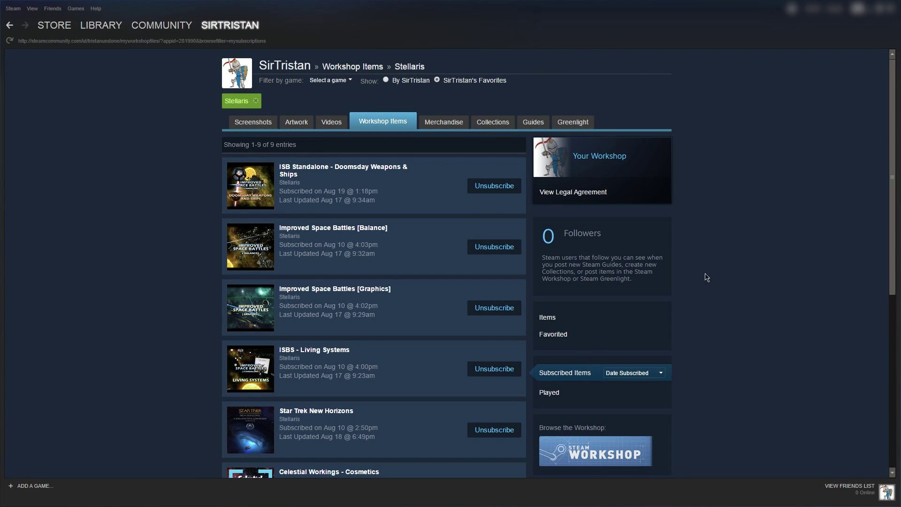
mouse_move(425, 177)
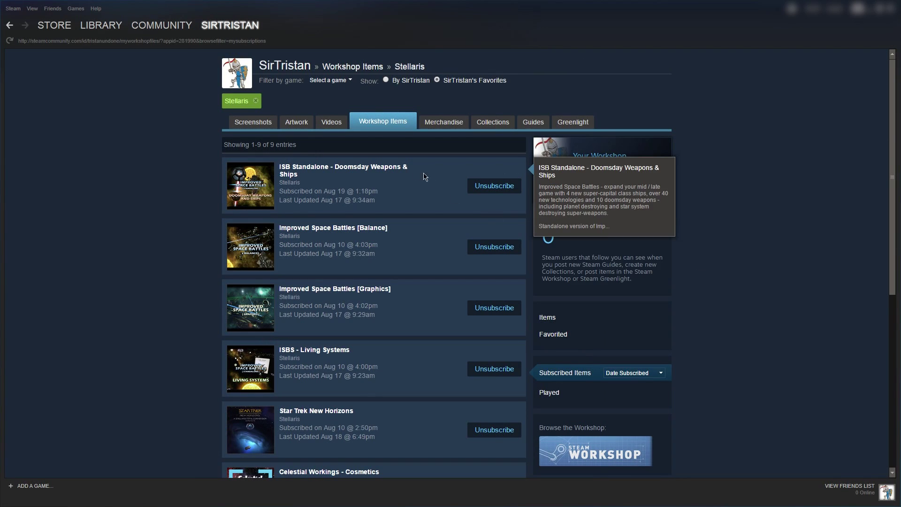
scroll(361, 200, down, 4)
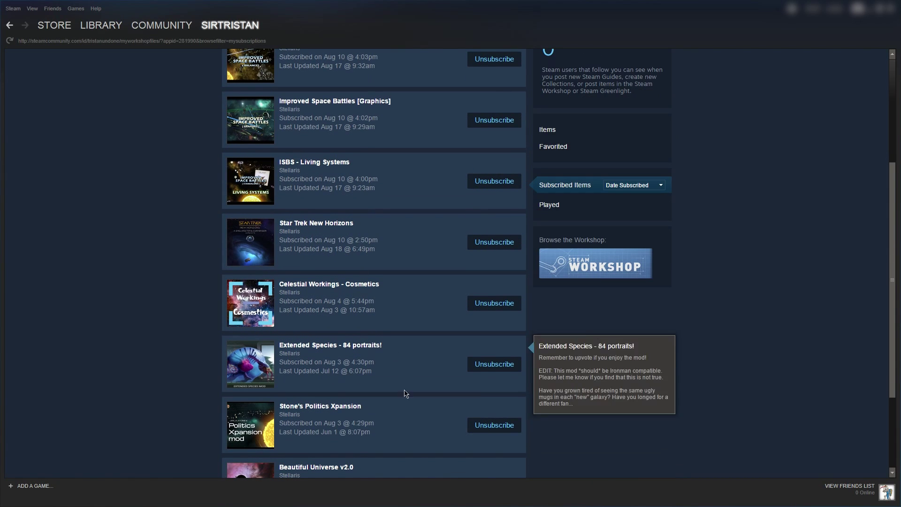
scroll(416, 441, up, 4)
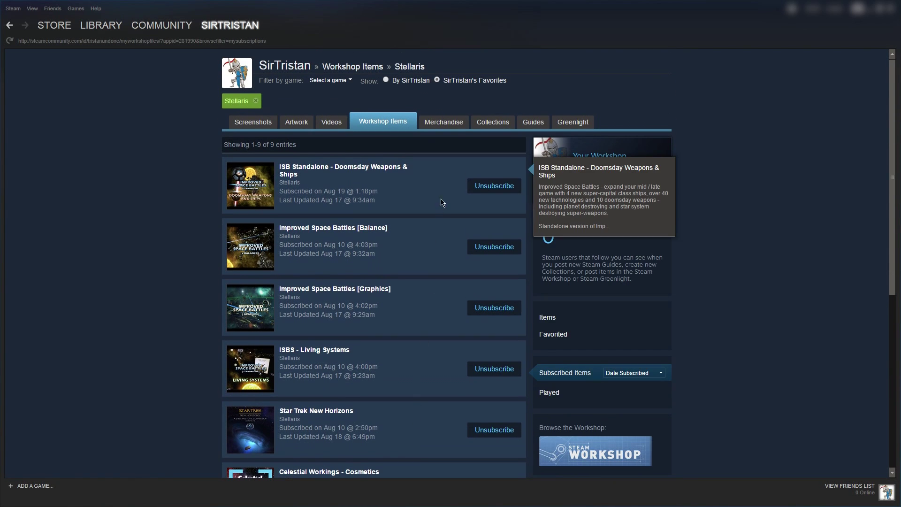
click(503, 190)
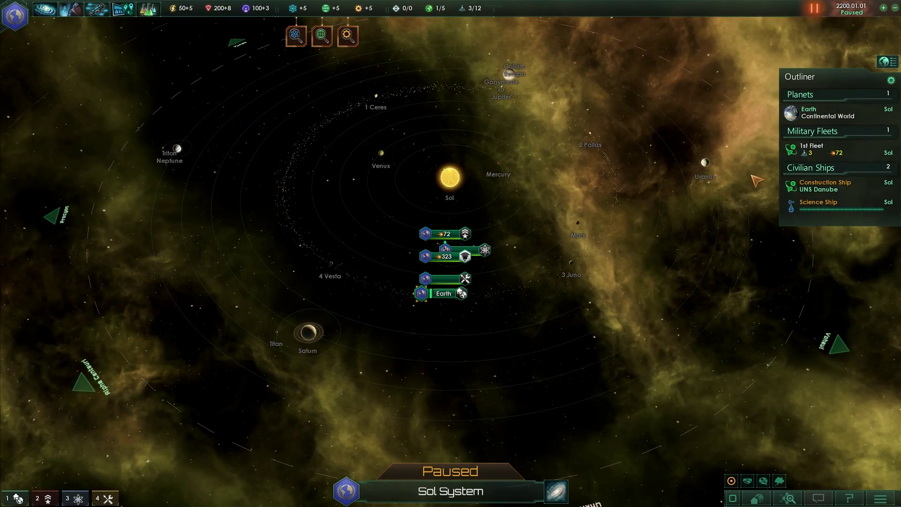
Step: Route the 1st Fleet via Boldorn, Yirnak, Wexellia, Nordak, Sirius and Vohaul to Unknown (#246)
key(2)
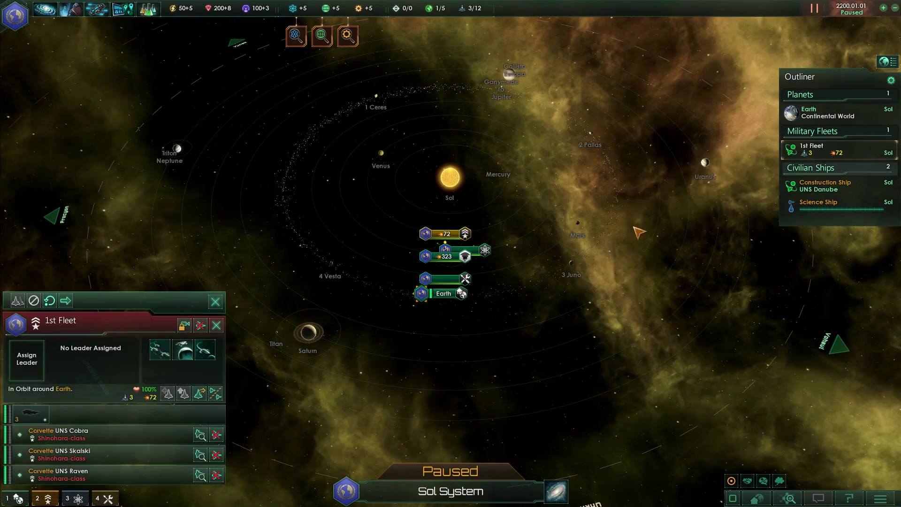
scroll(639, 232, down, 5)
shift+right_click(411, 187)
shift+right_click(382, 298)
shift+right_click(348, 216)
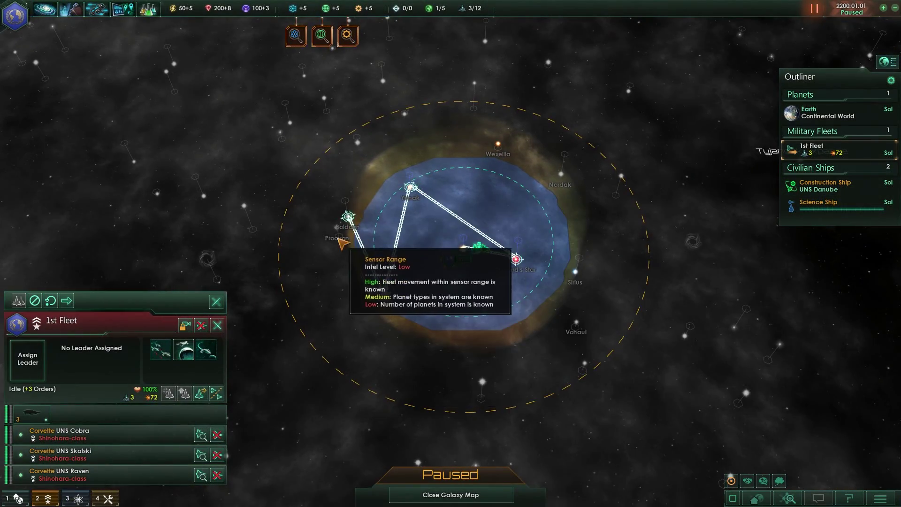
scroll(343, 242, up, 3)
shift+right_click(477, 141)
shift+right_click(620, 61)
shift+right_click(659, 125)
shift+right_click(707, 312)
scroll(706, 302, down, 3)
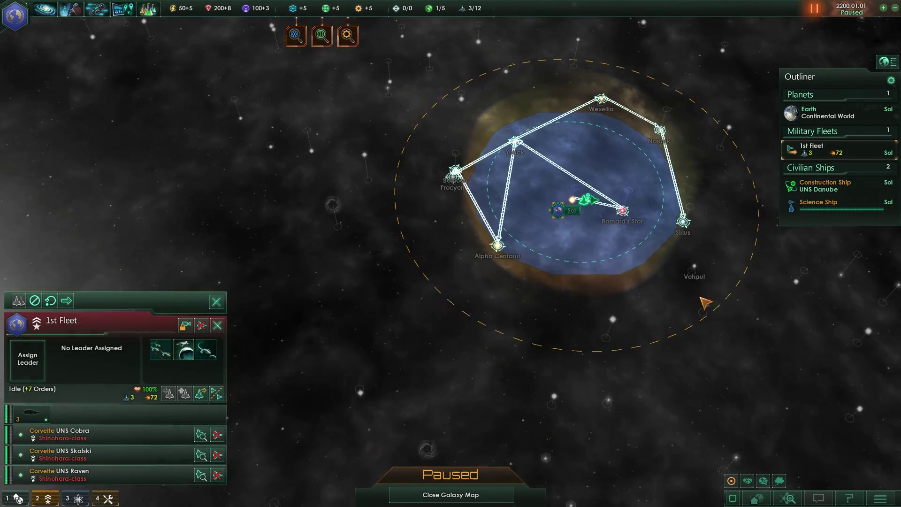
shift+right_click(693, 267)
shift+right_click(612, 320)
shift+right_click(703, 303)
shift+right_click(729, 127)
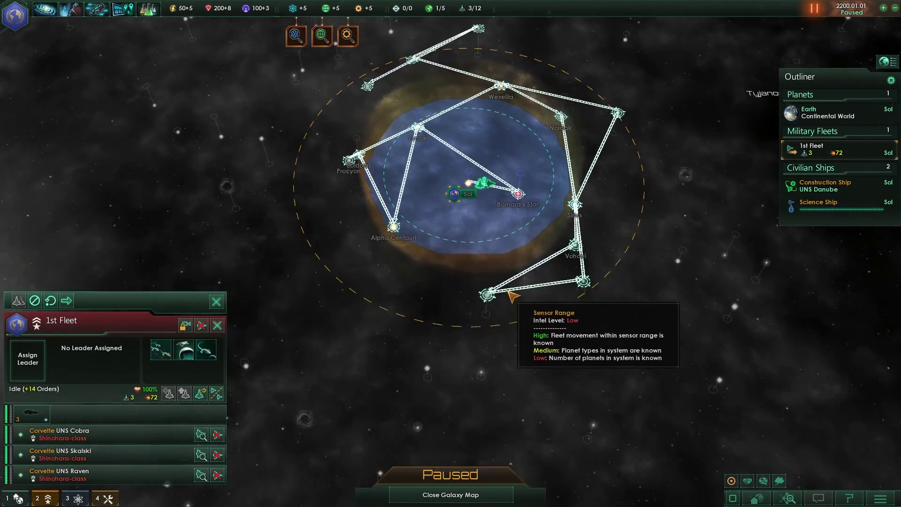
Step: Research Orbital Energy Conversion, New Worlds Protocol and Fusion Missiles, then unpause the game
click(287, 53)
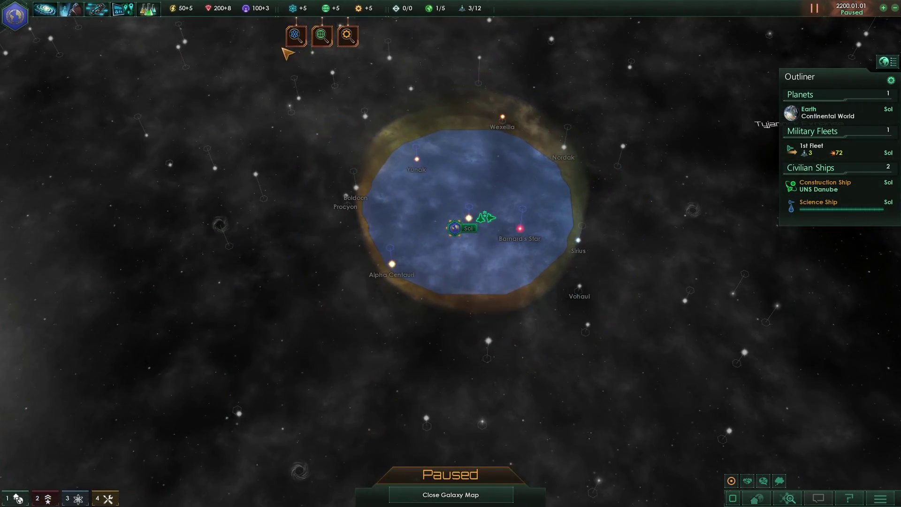
click(295, 36)
click(417, 127)
click(322, 36)
click(397, 162)
click(348, 36)
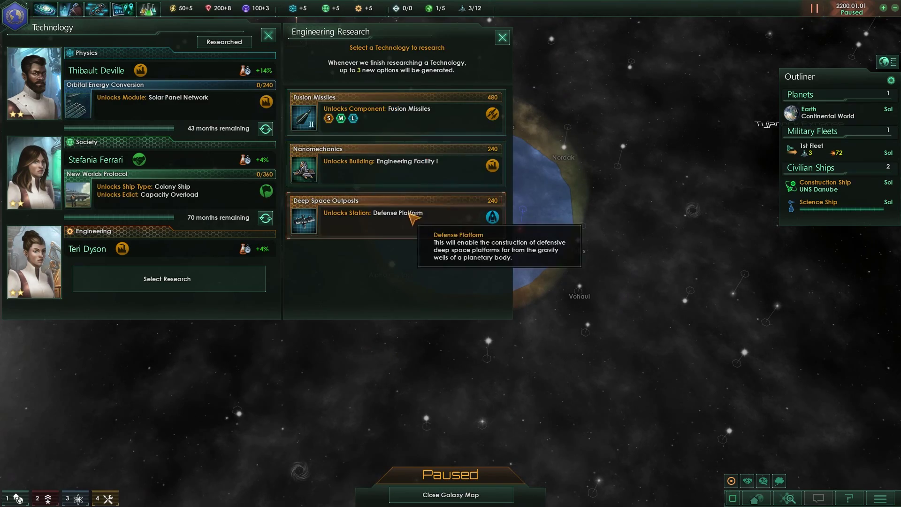
click(354, 127)
scroll(302, 61, up, 5)
key(Escape)
key(space)
Step: Review Earth's surface and armies, then queue a new ship at Earth's spaceport
click(823, 123)
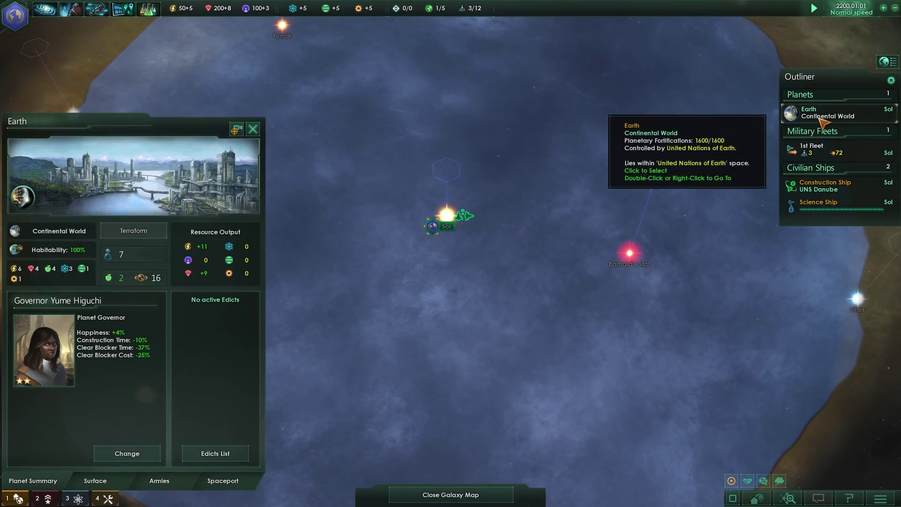
click(96, 480)
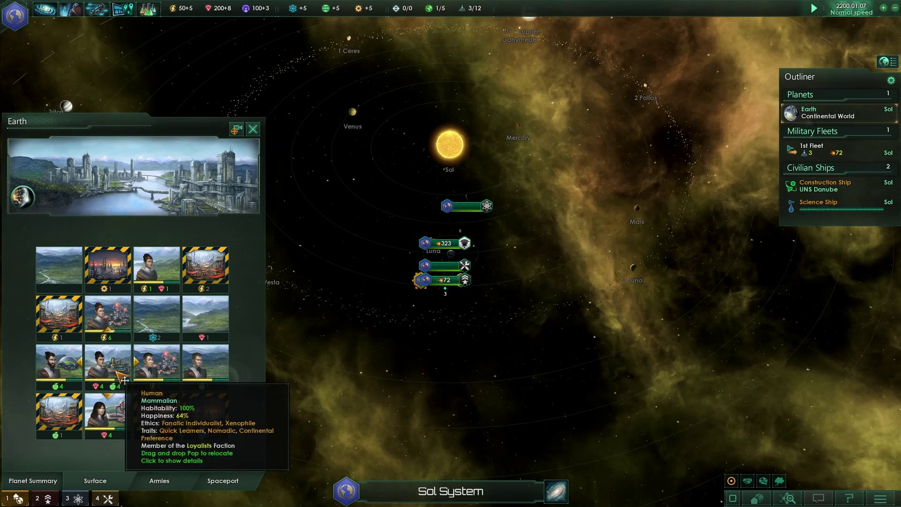
click(33, 481)
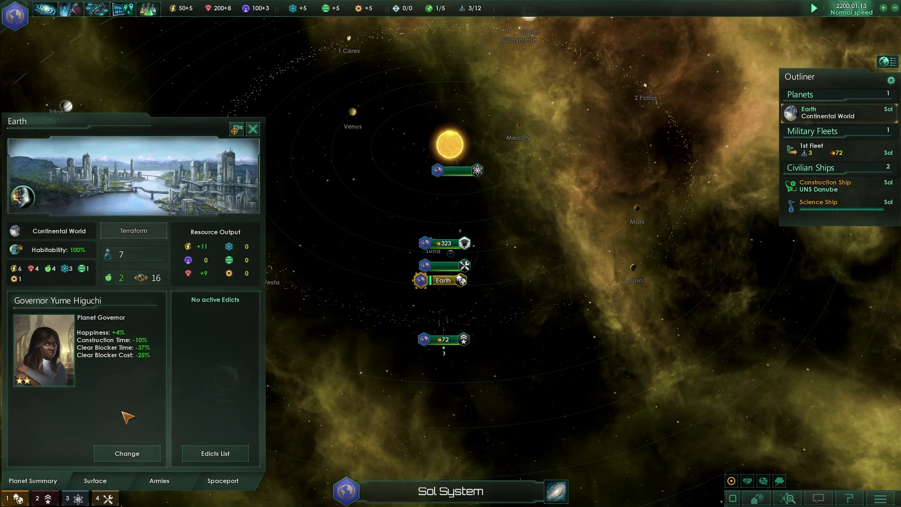
click(159, 481)
click(223, 480)
click(322, 246)
click(175, 86)
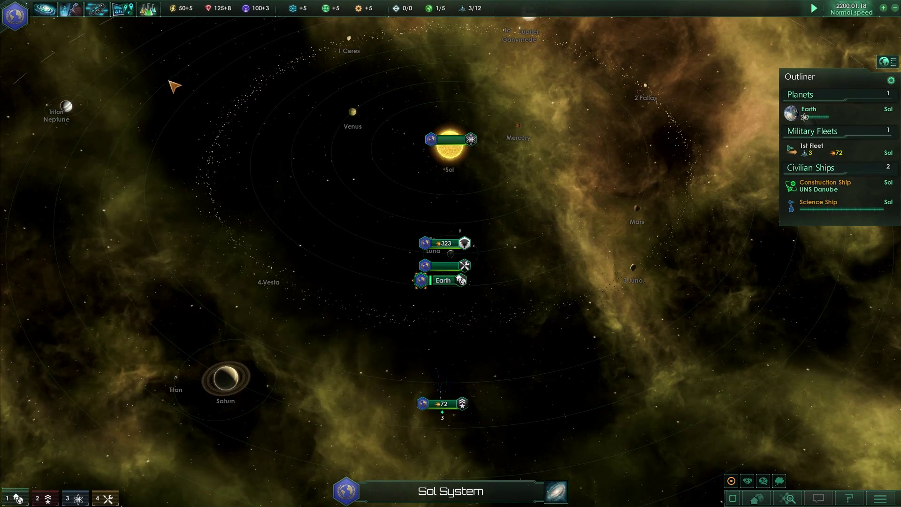
Step: Recruit a new scientist from the empire's Leaders overview
key(F1)
key(F2)
click(95, 311)
click(272, 49)
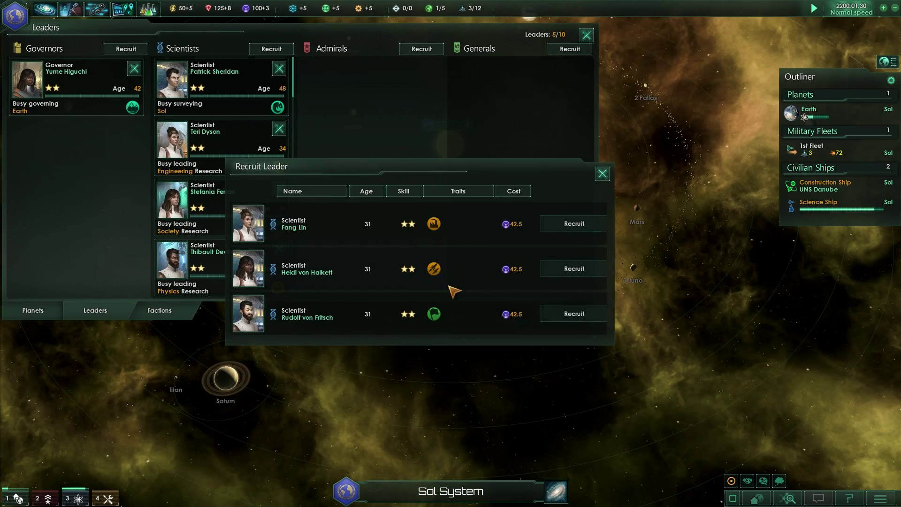
click(574, 269)
key(F3)
Step: Bring up the Steam Workshop over Stellaris and reach the Improved Space Battles [Balance] page
key(shift+Tab)
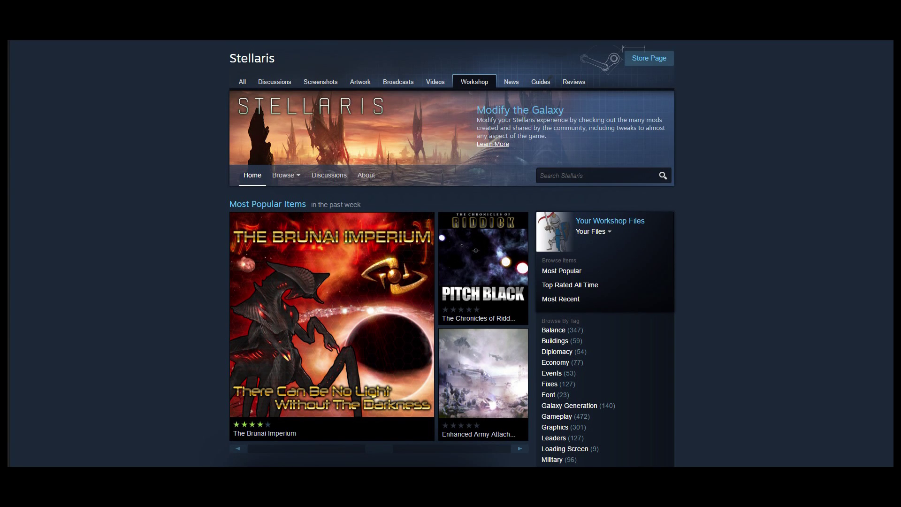
key(alt+Tab)
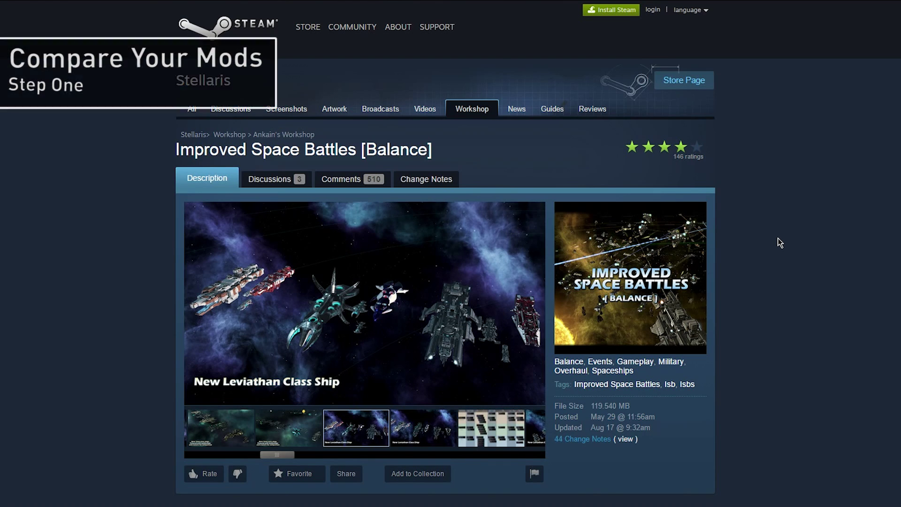
Step: Read the Improved Space Battles description, highlighting its aim of speeding up the early game
scroll(778, 238, down, 1)
scroll(777, 238, down, 5)
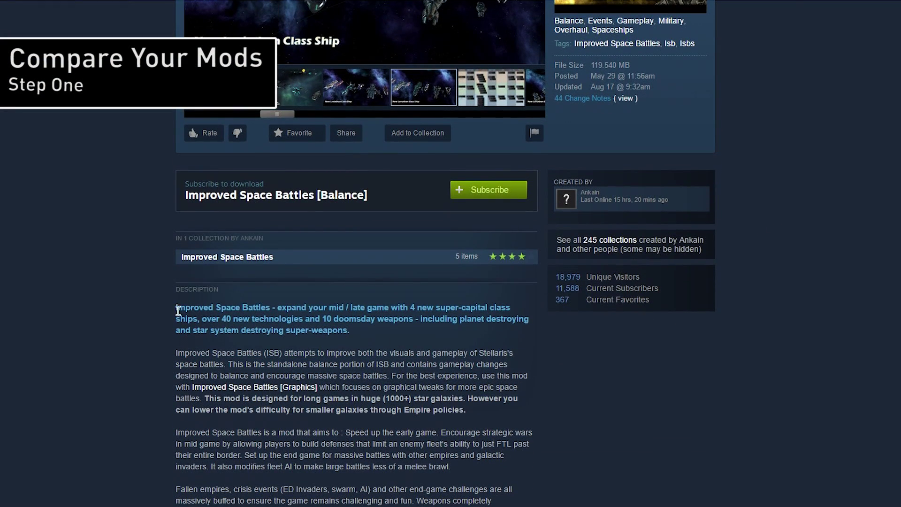
scroll(157, 273, down, 3)
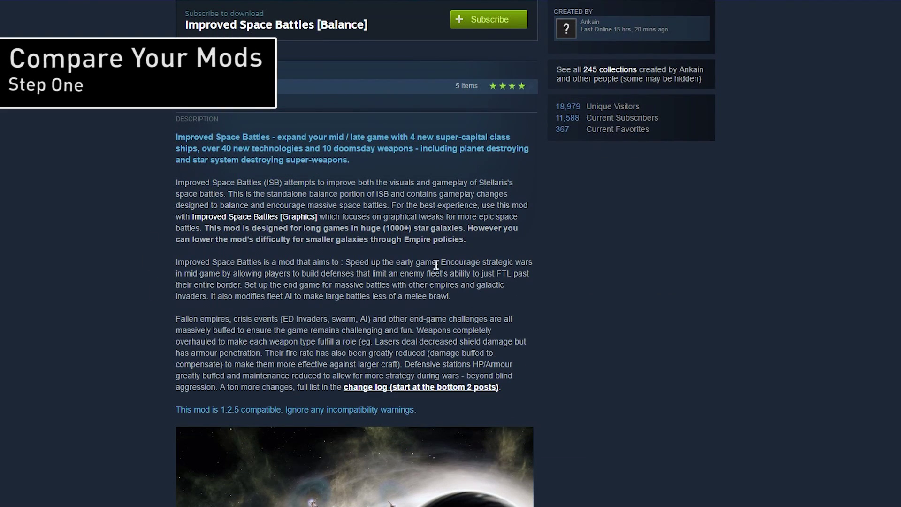
drag(349, 258, 432, 259)
click(332, 279)
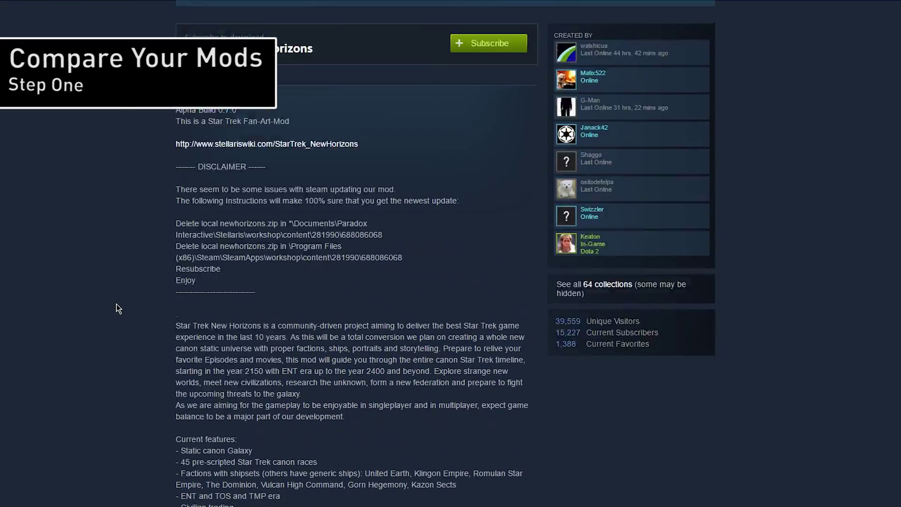
Step: Highlight New Horizons' 45 pre-scripted Star Trek canon races and faction shipsets features
scroll(116, 304, up, 10)
scroll(142, 305, down, 15)
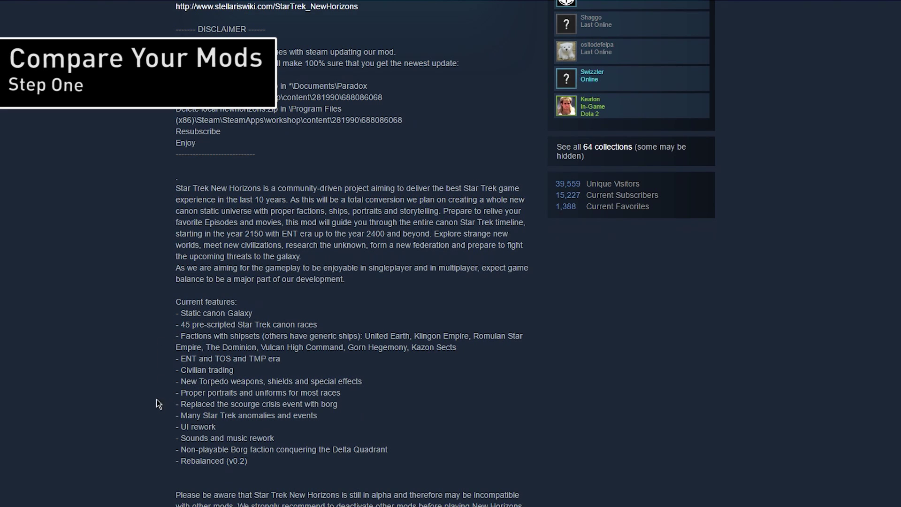
scroll(160, 406, down, 1)
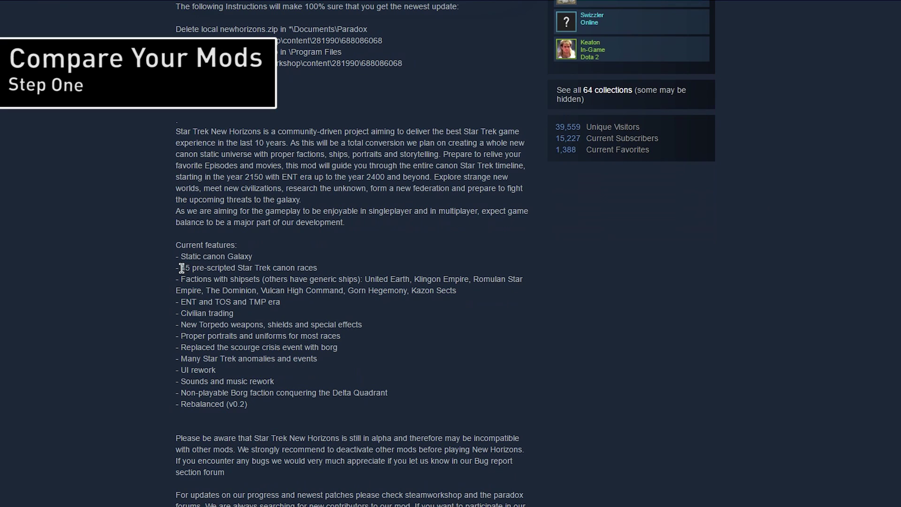
drag(182, 268, 310, 268)
drag(202, 279, 454, 299)
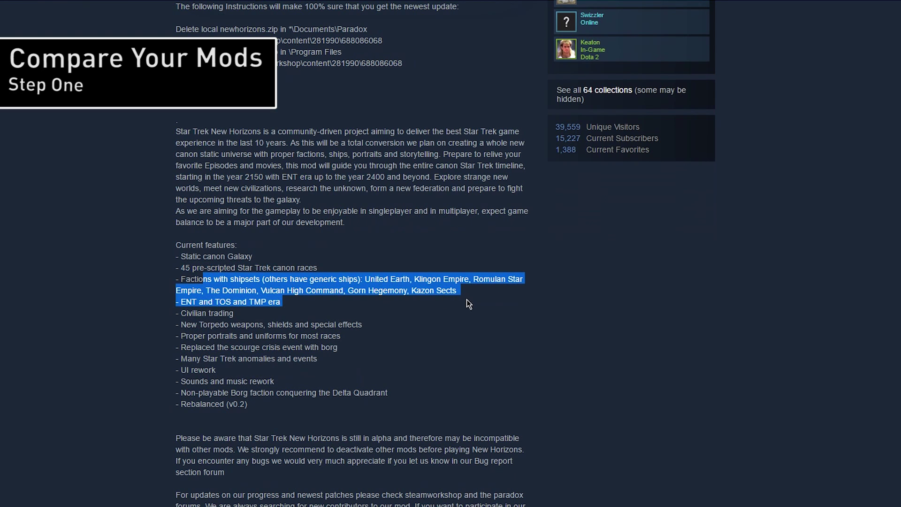
click(468, 302)
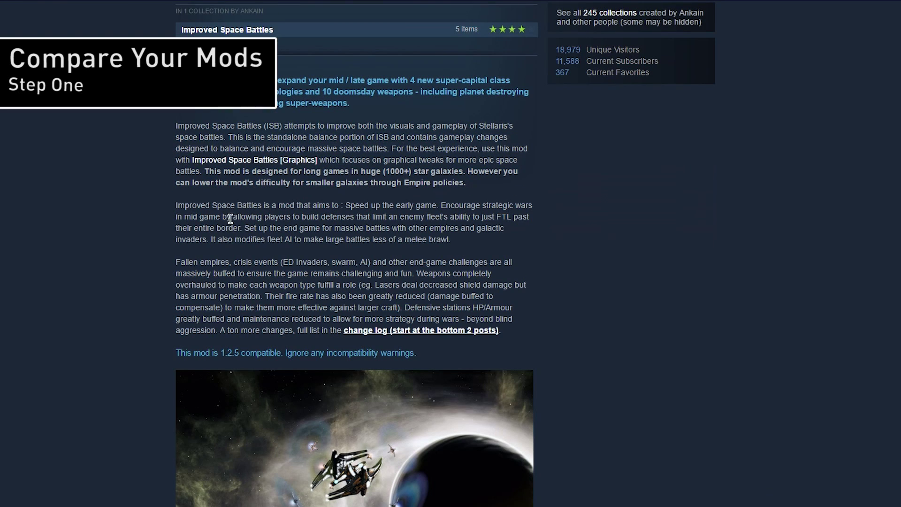
Step: Highlight the less melee-like battles and fleet AI notes, ending on the incompatibility warning
drag(344, 205, 431, 205)
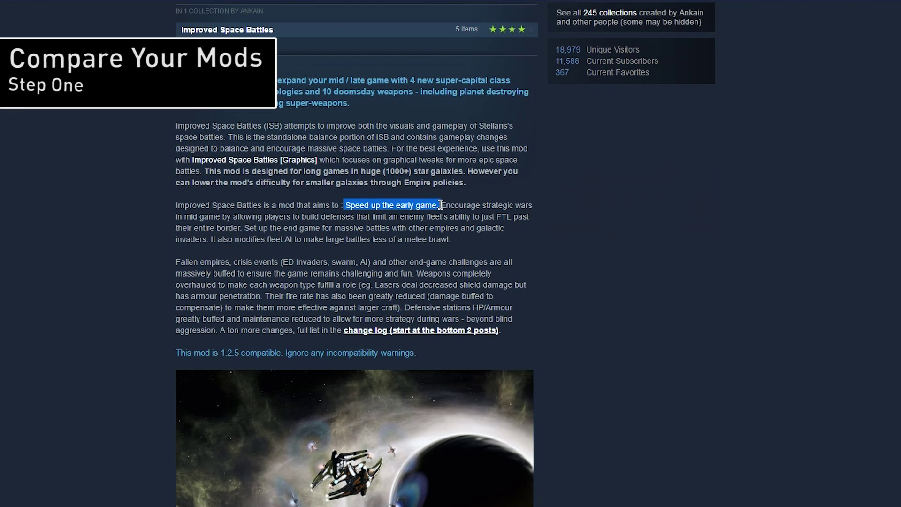
click(471, 205)
drag(417, 236, 331, 238)
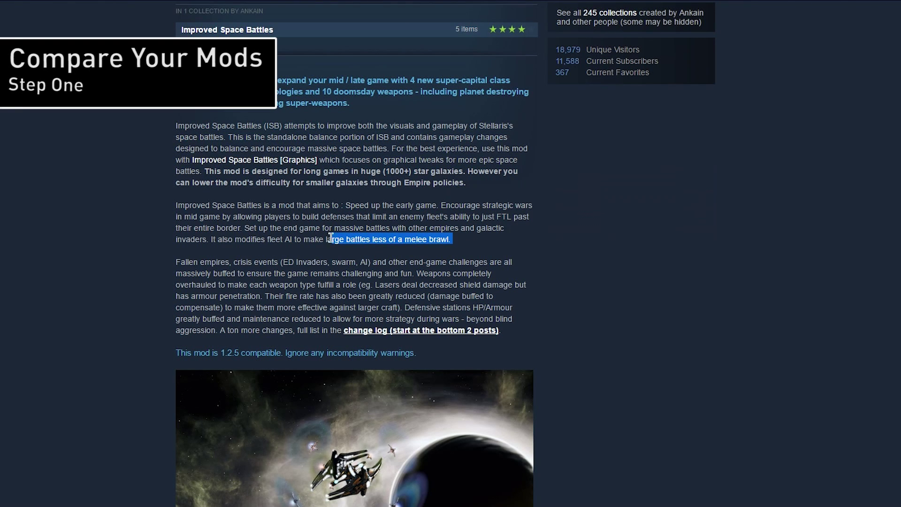
drag(258, 237, 208, 238)
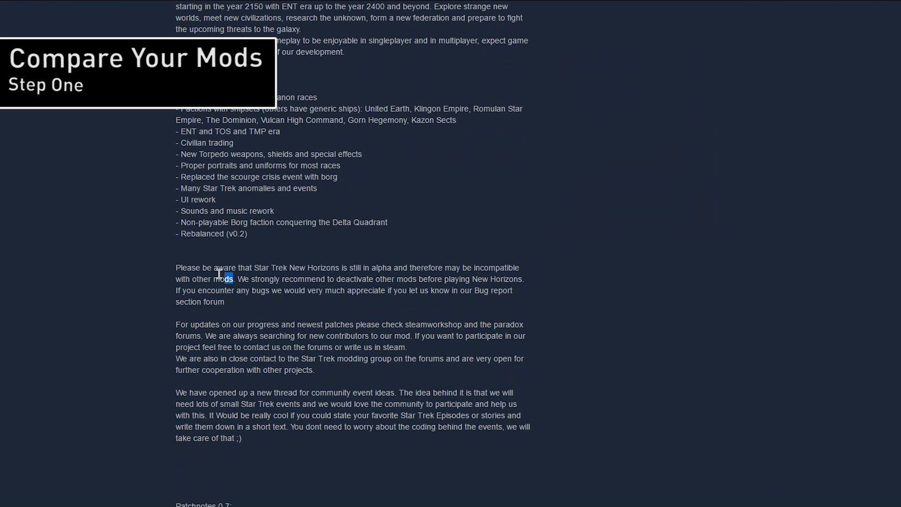
drag(219, 274, 178, 498)
click(179, 267)
drag(236, 279, 177, 265)
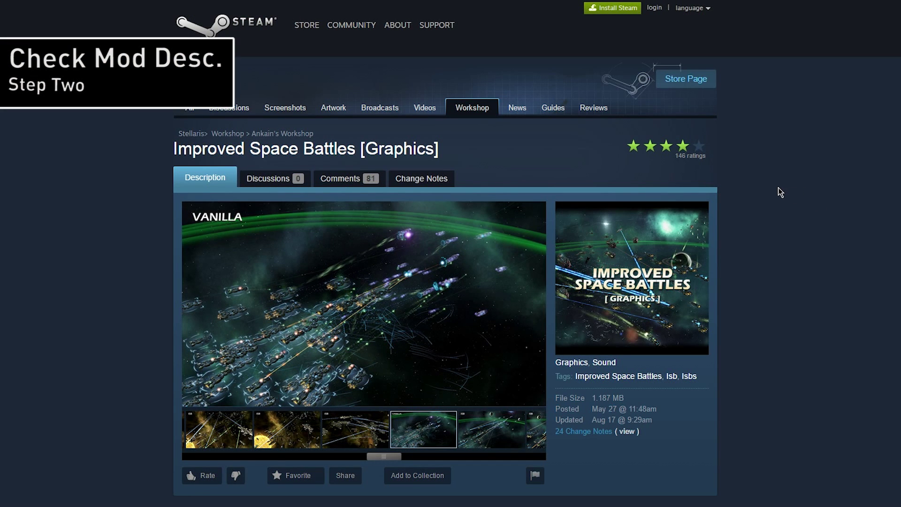
Step: Highlight the Improved Space Battles [Graphics] statement that game balance is unchanged
scroll(780, 193, down, 10)
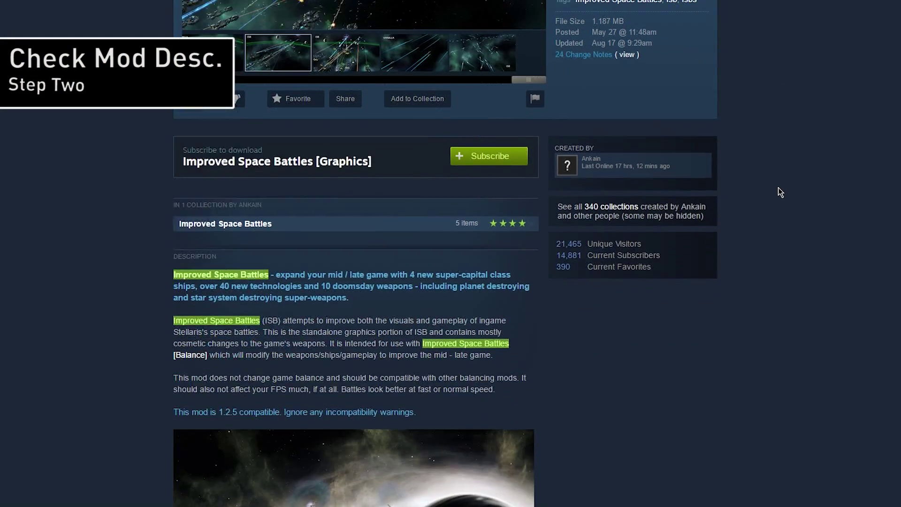
scroll(780, 192, down, 1)
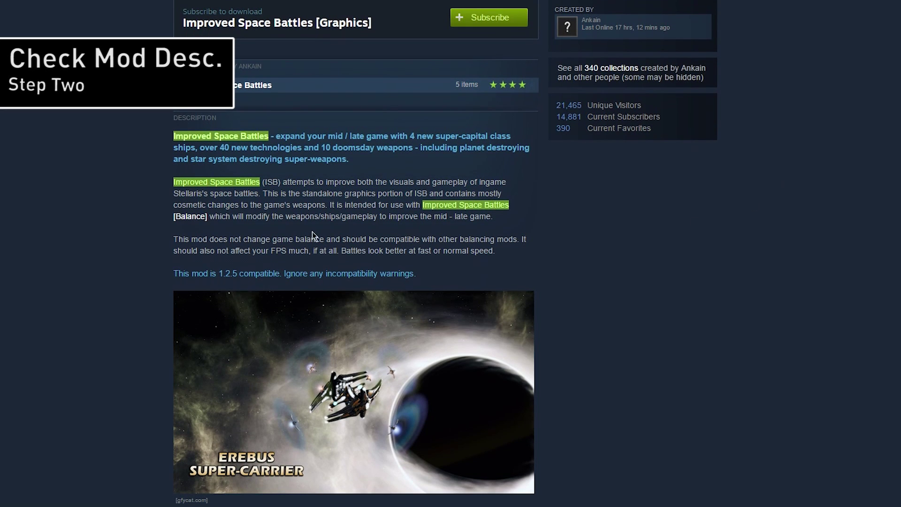
drag(174, 236, 491, 245)
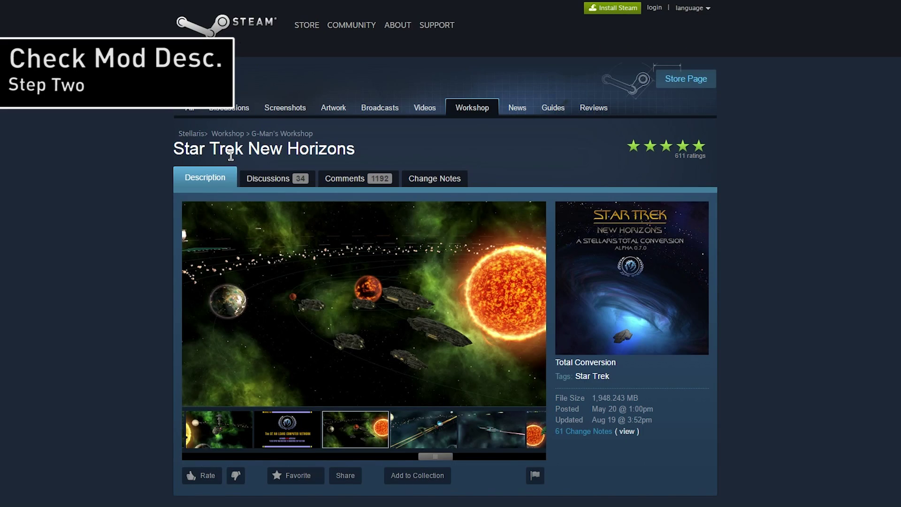
scroll(202, 316, down, 15)
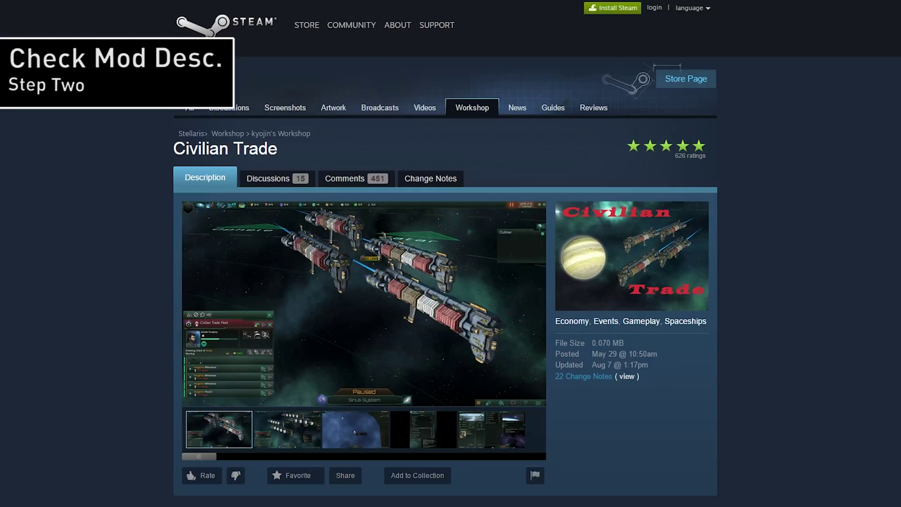
Step: Highlight the civilian trade mod's achievement note and eventwindow.gui and 00_war_demands_types.txt conflicts
scroll(145, 289, down, 10)
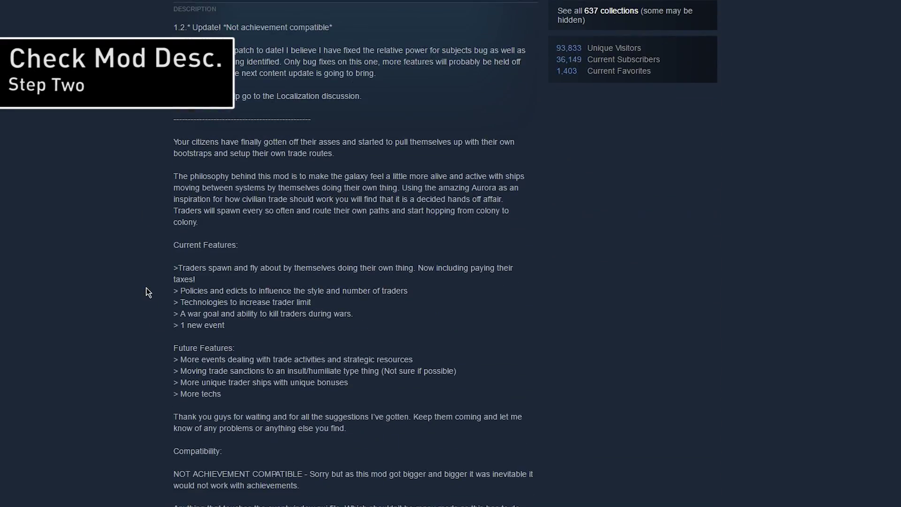
scroll(146, 289, down, 4)
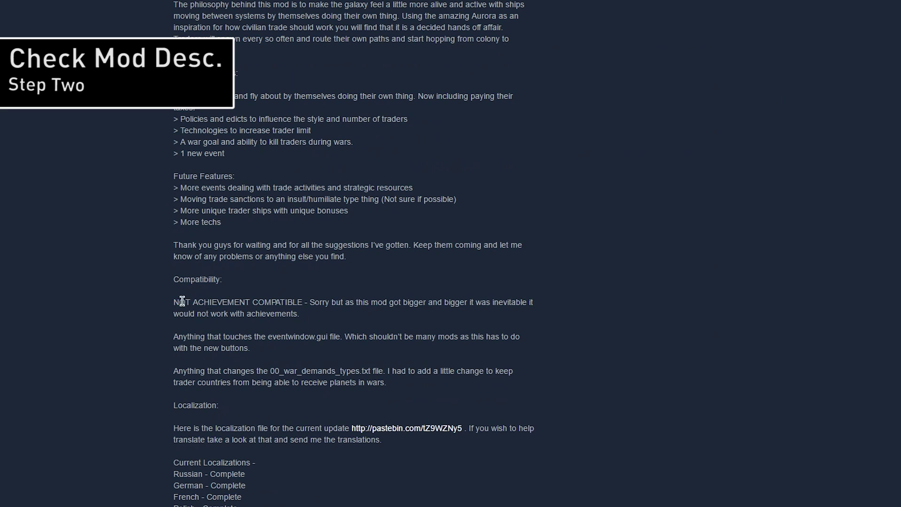
drag(175, 302, 300, 310)
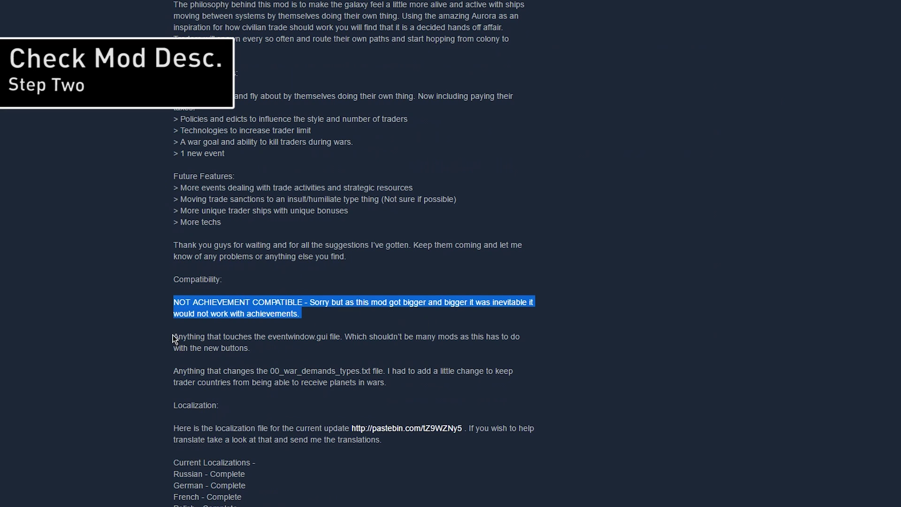
drag(174, 336, 310, 336)
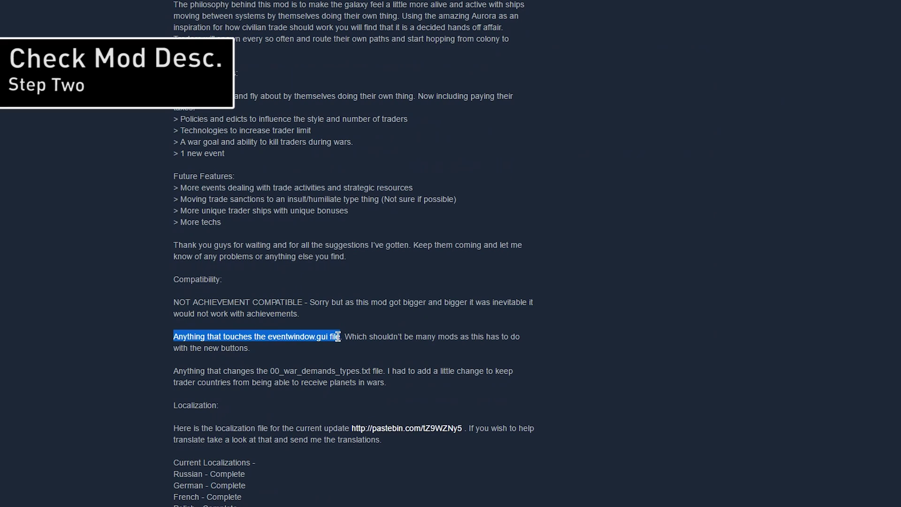
drag(176, 370, 356, 365)
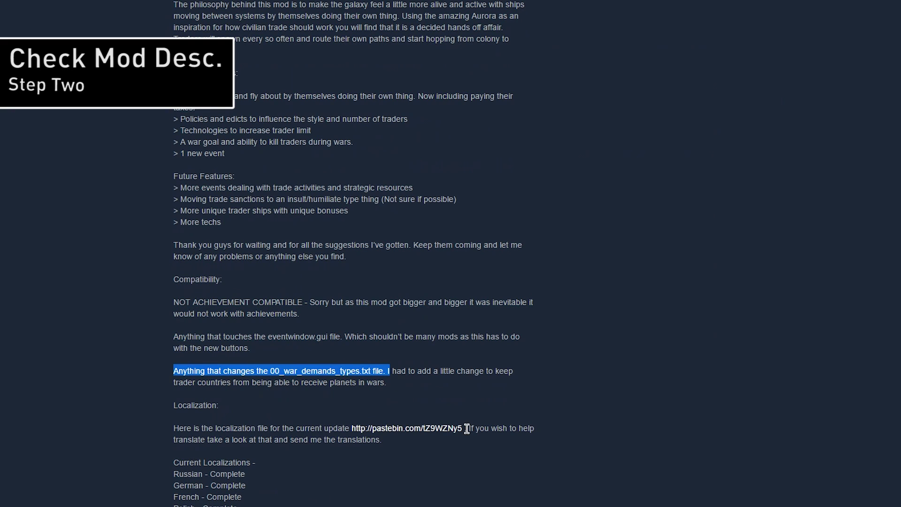
click(484, 460)
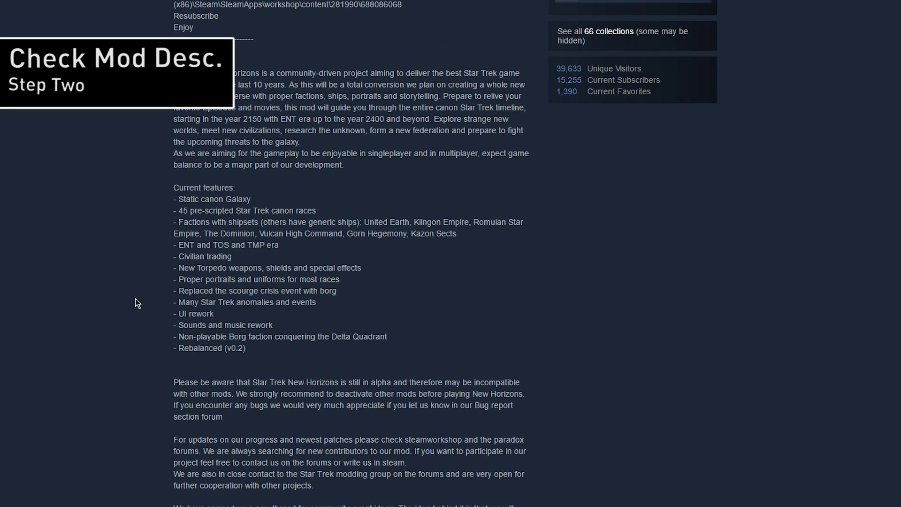
Step: Highlight Star Trek New Horizons' warning about incompatibility with other mods
scroll(135, 299, down, 3)
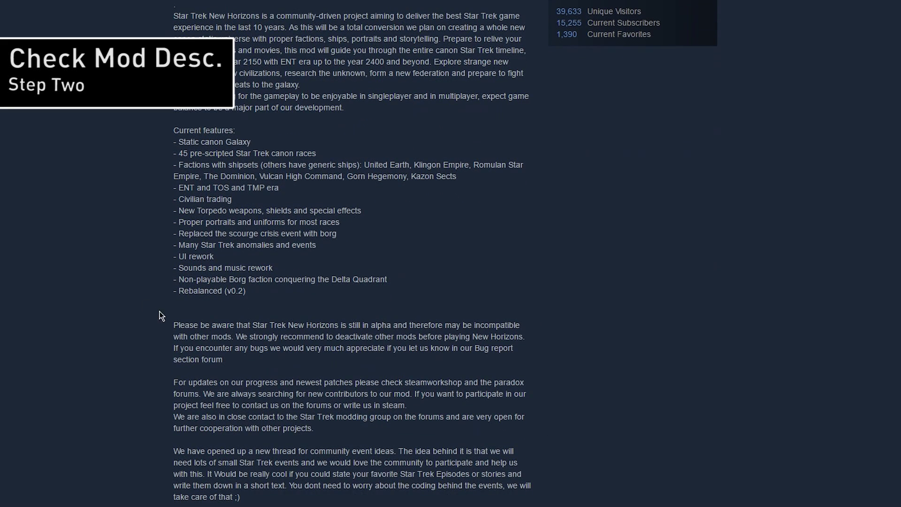
drag(186, 325, 340, 359)
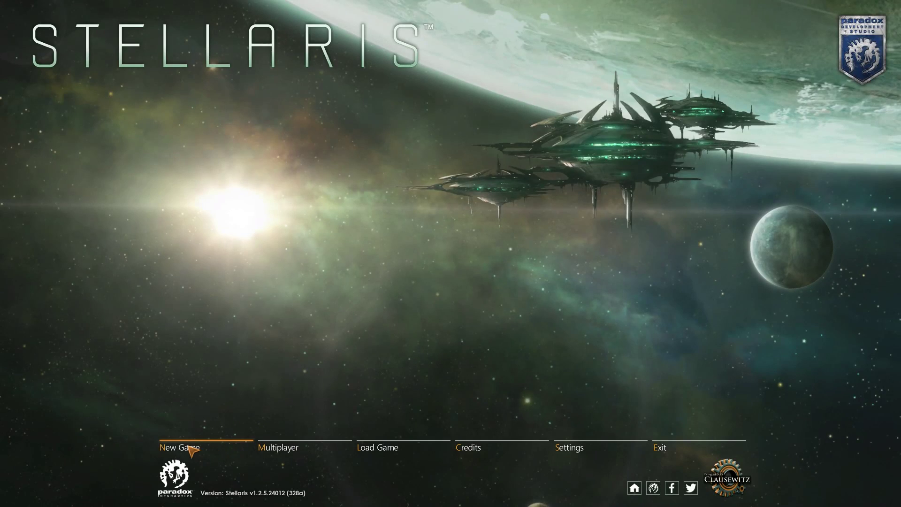
click(193, 448)
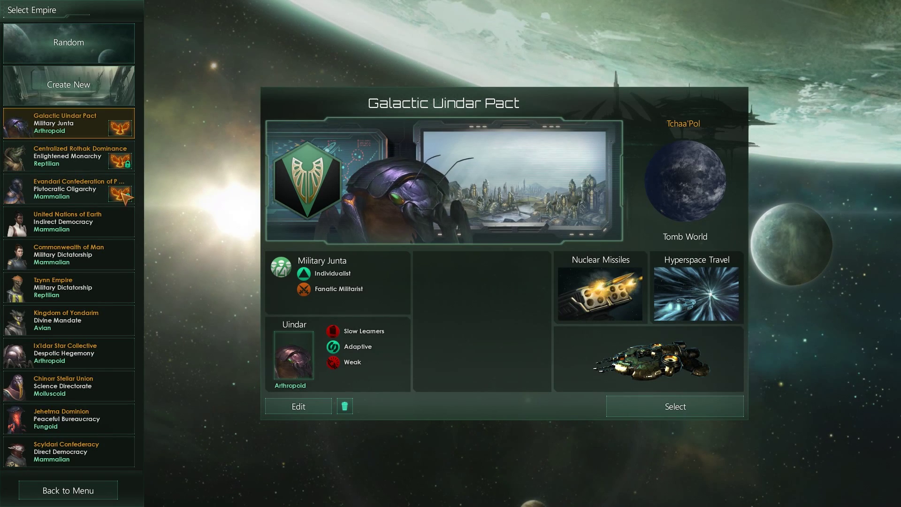
Step: Edit the Centralized Rothak Dominance empire to have a Desert World homeworld
click(94, 162)
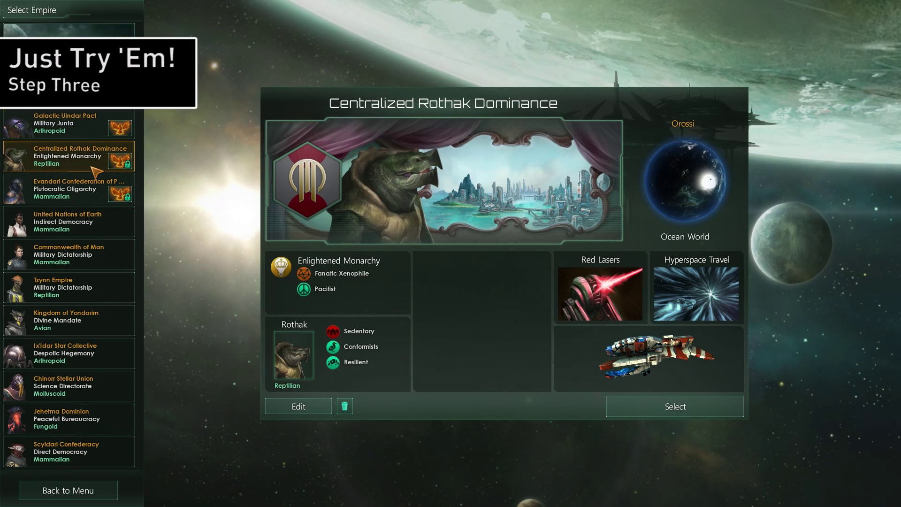
click(305, 406)
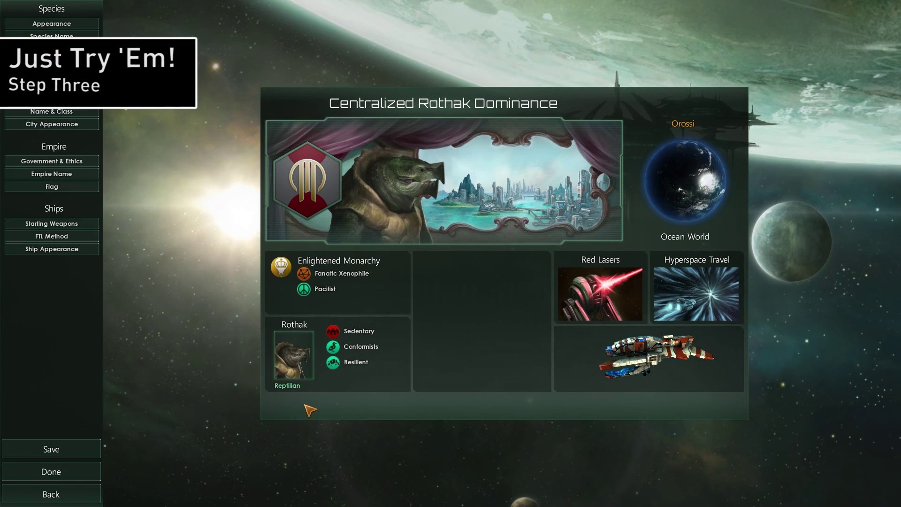
click(51, 113)
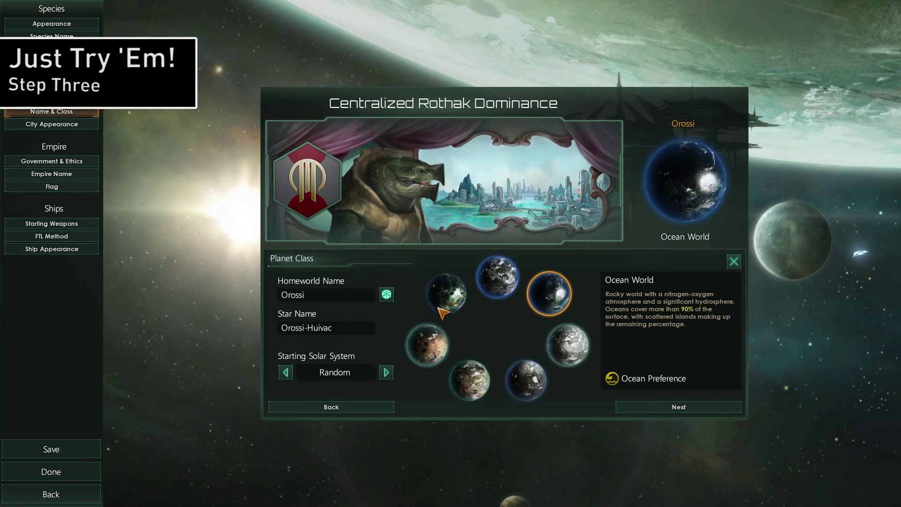
click(435, 352)
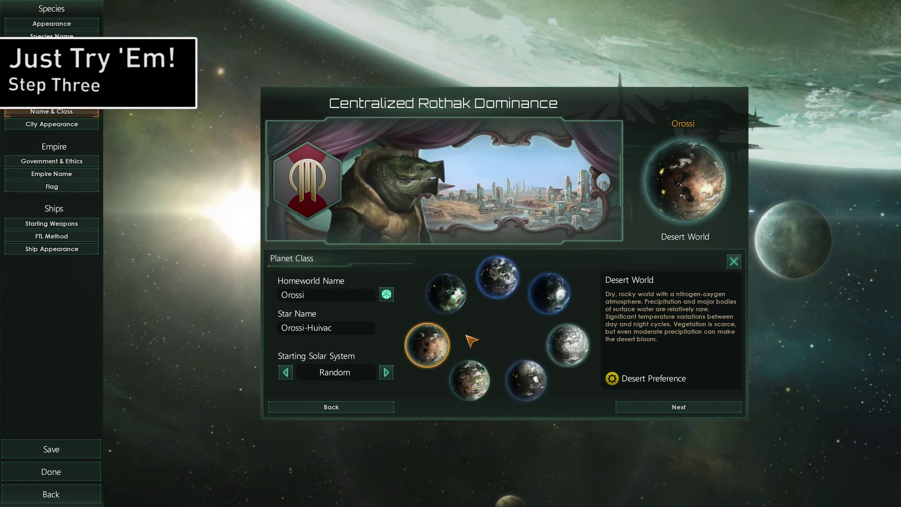
click(659, 410)
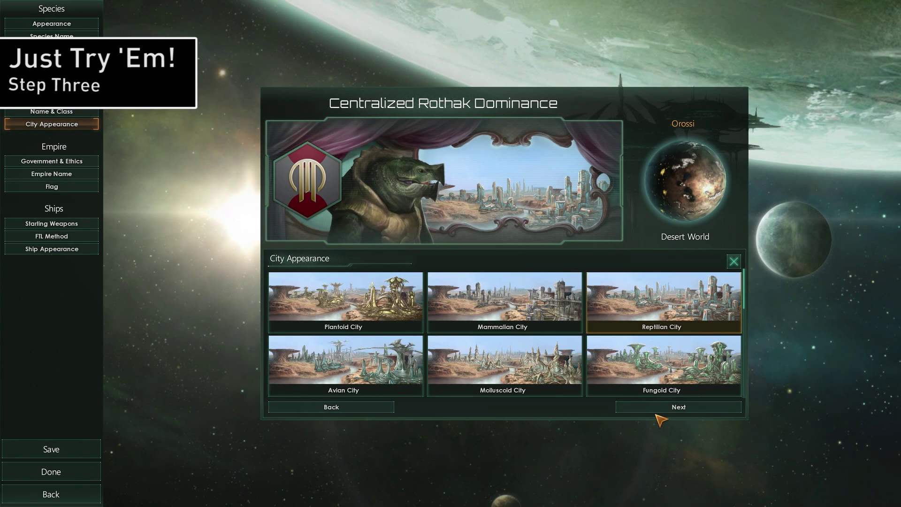
click(653, 408)
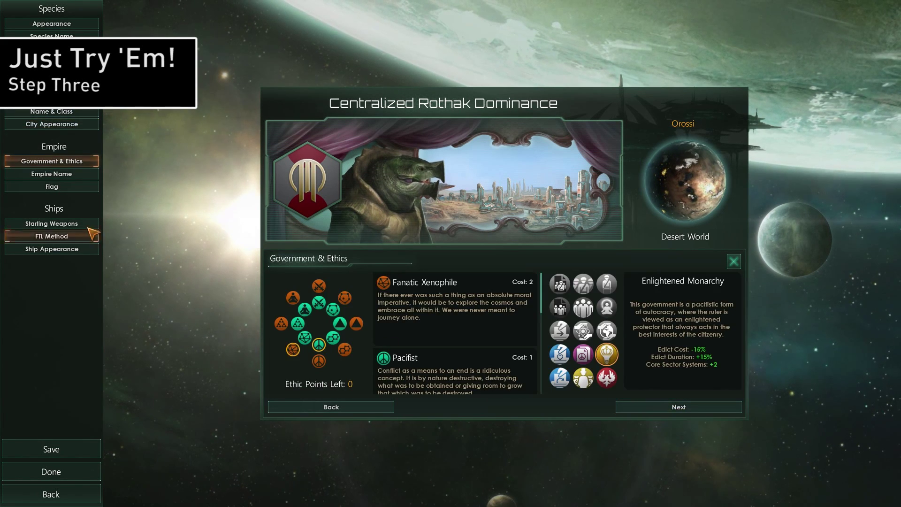
Step: Switch its starting weapons to missiles and ships to Avian, then save the empire design
click(52, 223)
click(381, 358)
click(662, 406)
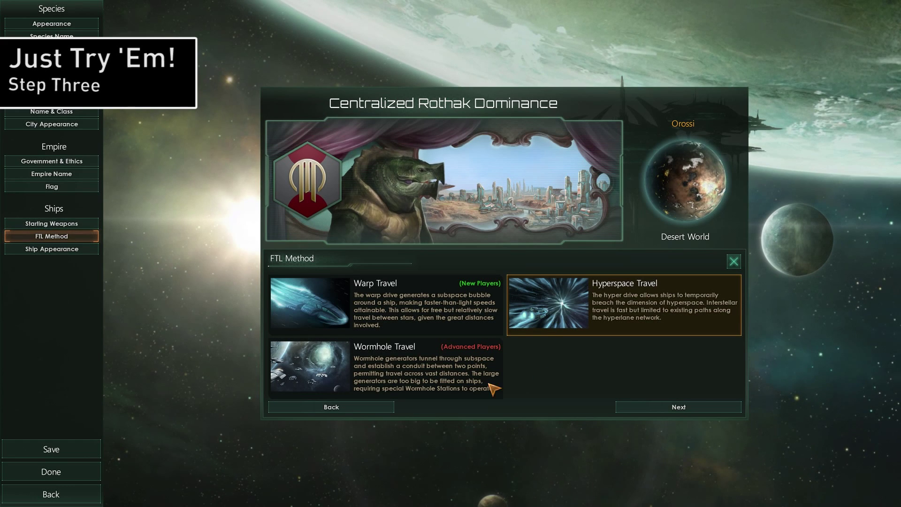
click(684, 409)
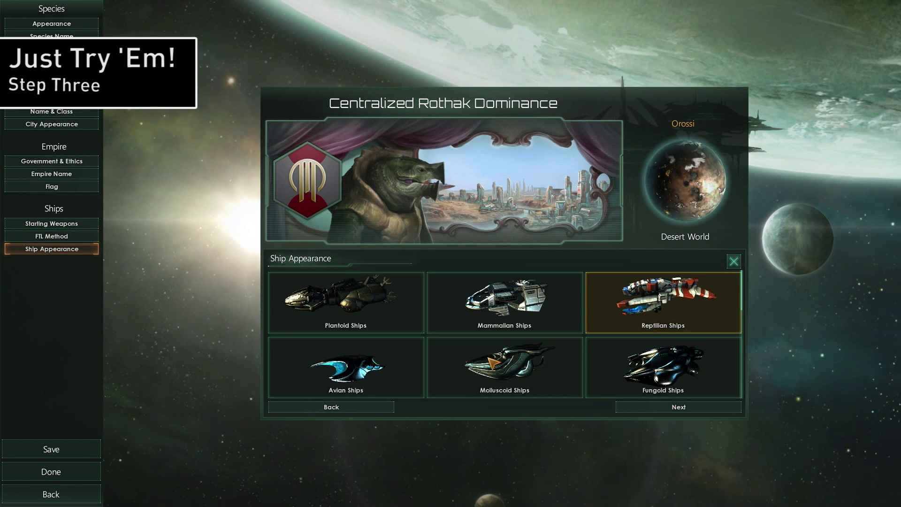
scroll(490, 361, down, 2)
scroll(479, 381, up, 2)
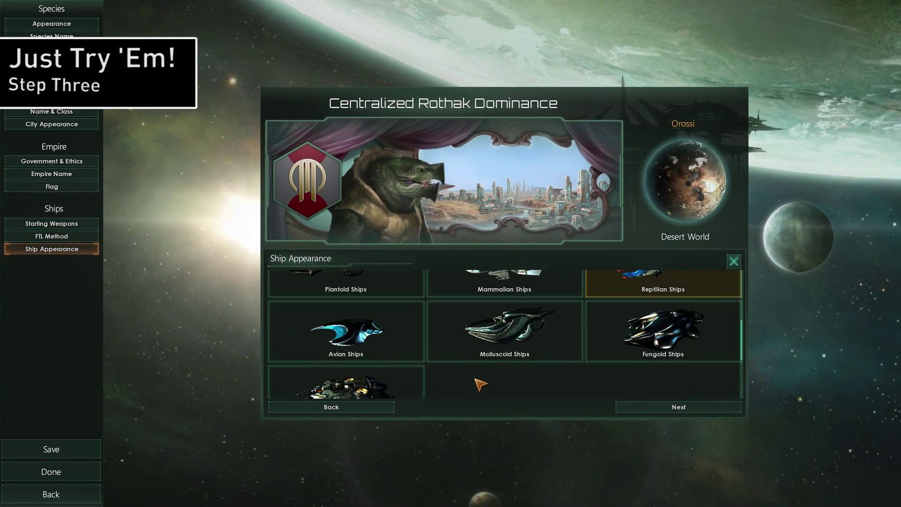
click(526, 338)
click(346, 331)
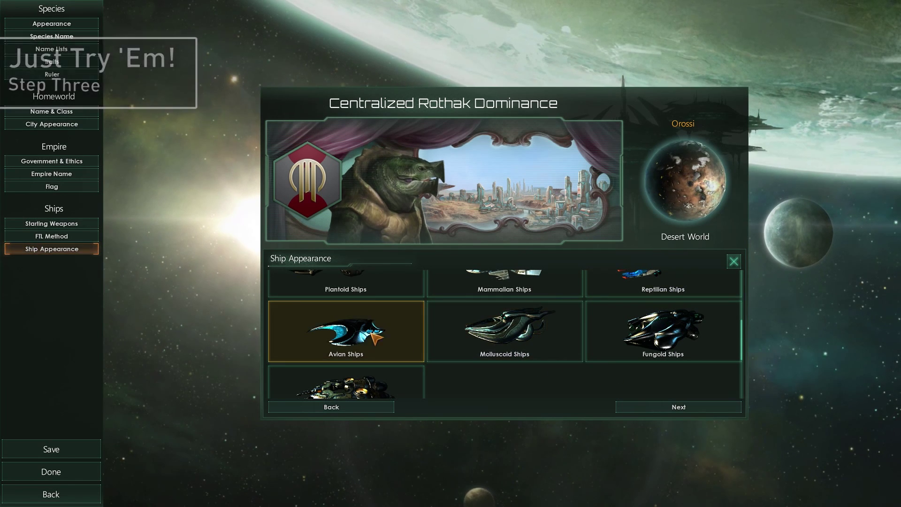
click(657, 407)
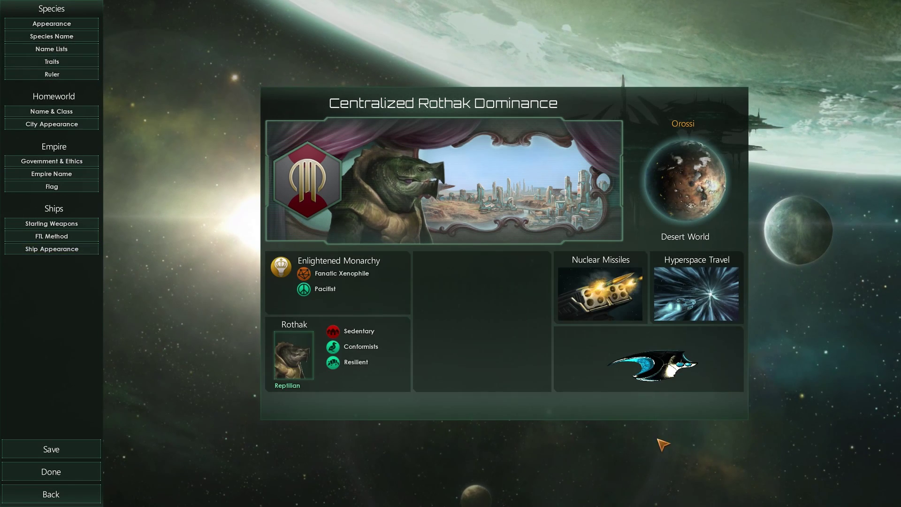
click(66, 450)
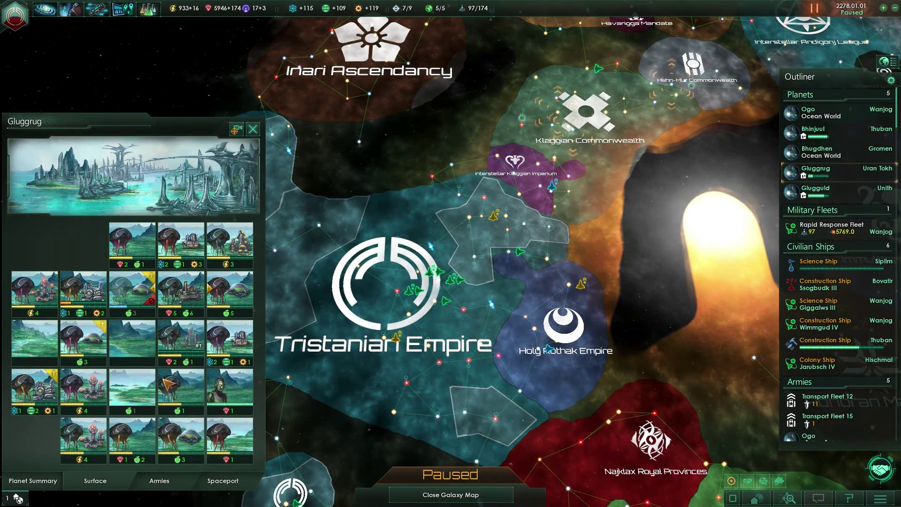
Step: Queue the Hydroponics Farm I upgrade on a Gluggrug farm tile
click(100, 346)
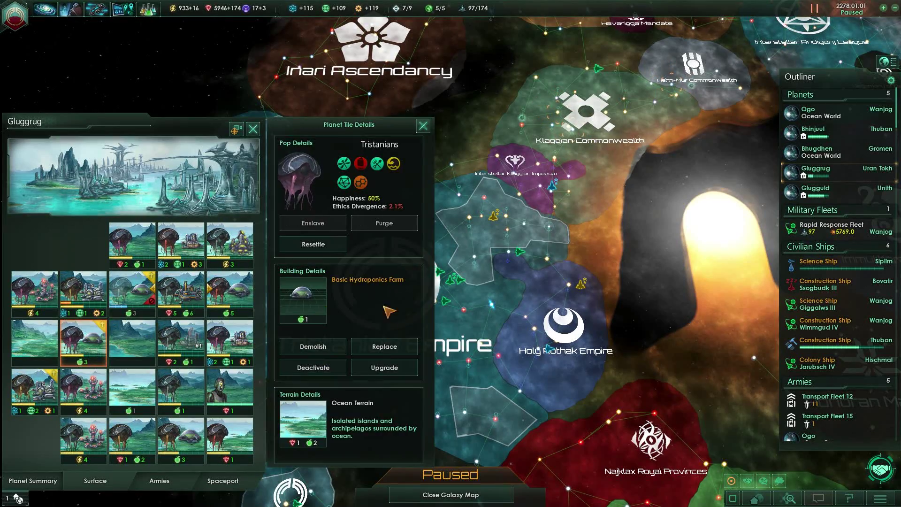
click(385, 368)
click(349, 225)
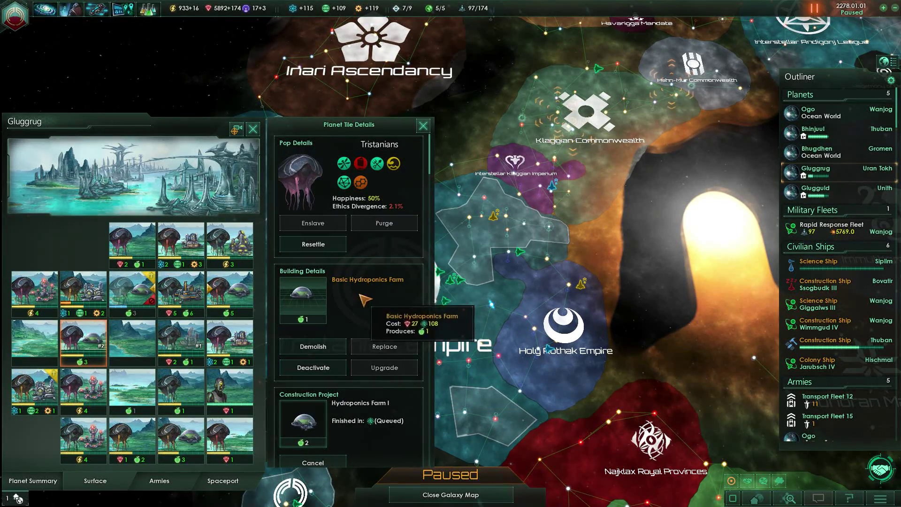
Step: Move a Droid pop from Gluggrug onto a Glugguld tile for resettlement, costing 50
click(54, 18)
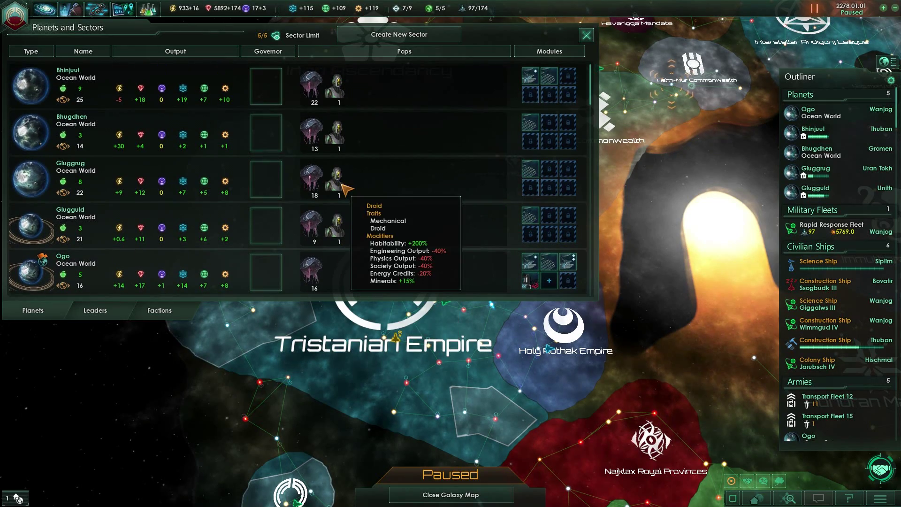
click(403, 182)
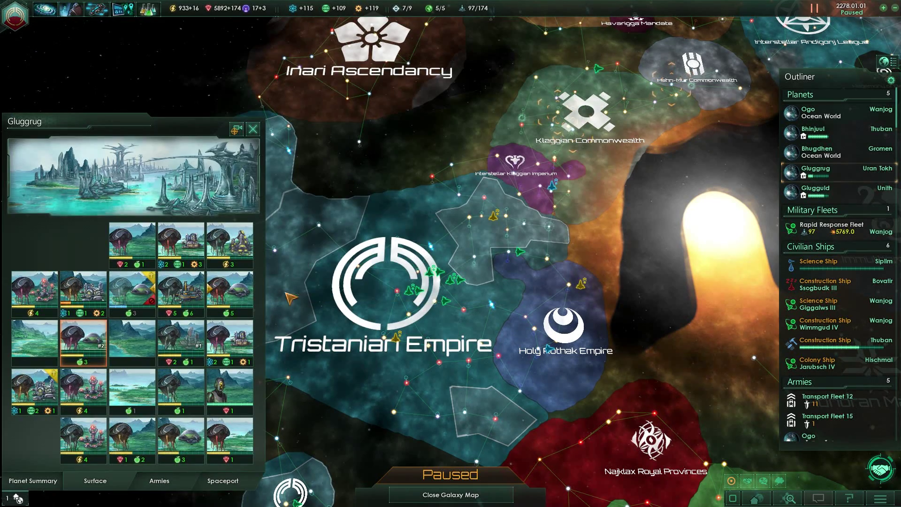
click(230, 399)
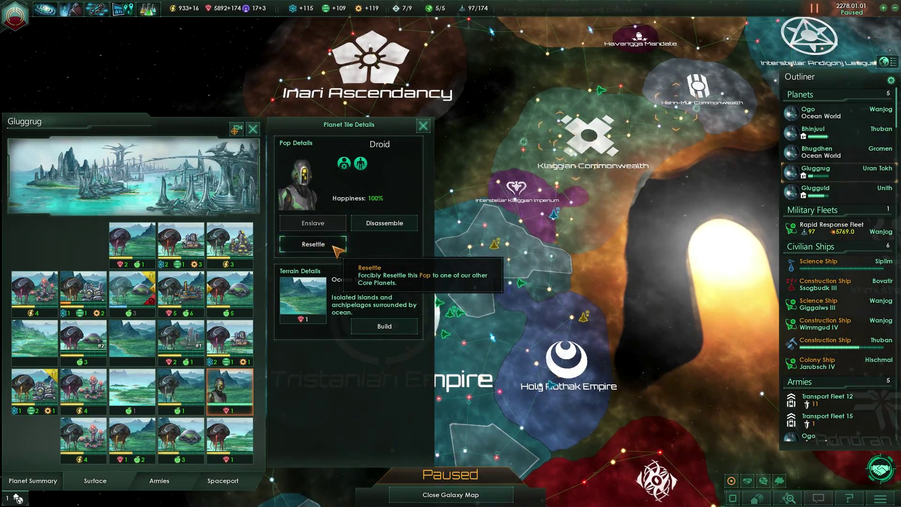
click(334, 246)
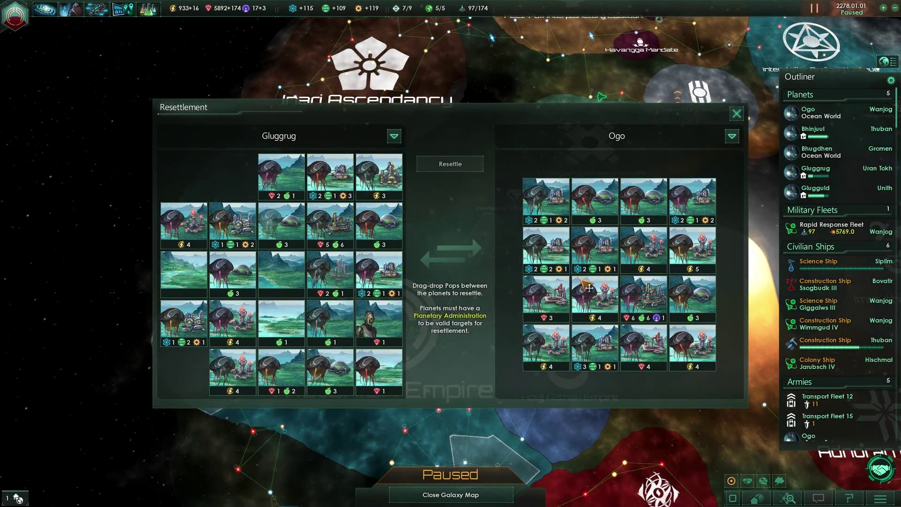
click(734, 137)
click(662, 208)
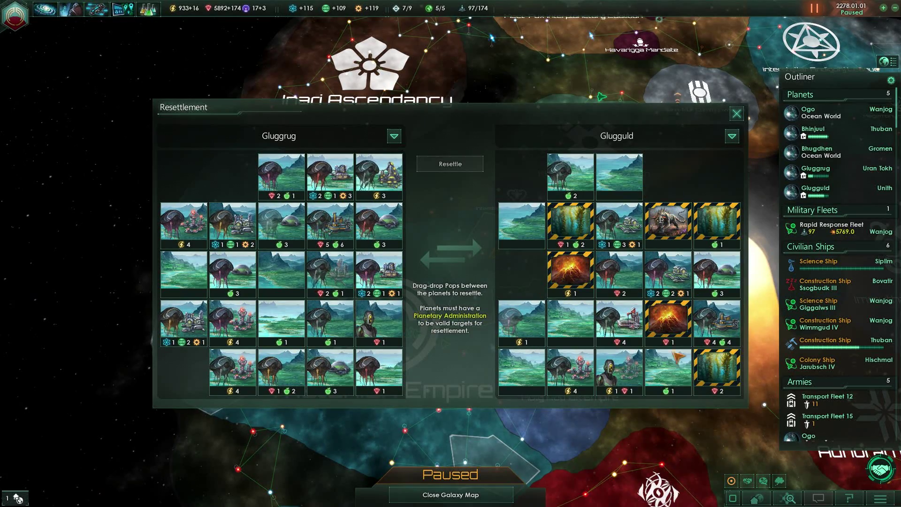
drag(377, 324, 668, 369)
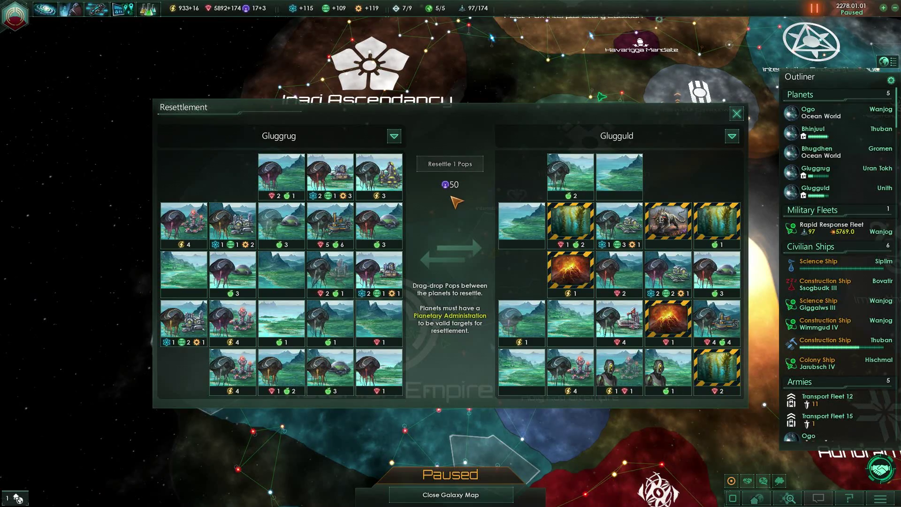
Step: Declare war on the Klaggian Commonwealth with Liberate goals for Lyrogg, Hadrigga's Bastion and Kojogg's Keep
click(736, 114)
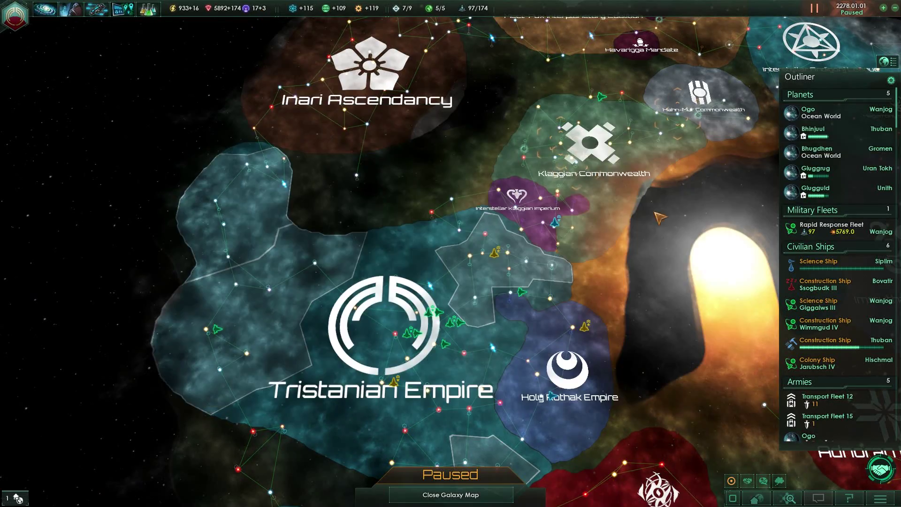
scroll(407, 207, up, 5)
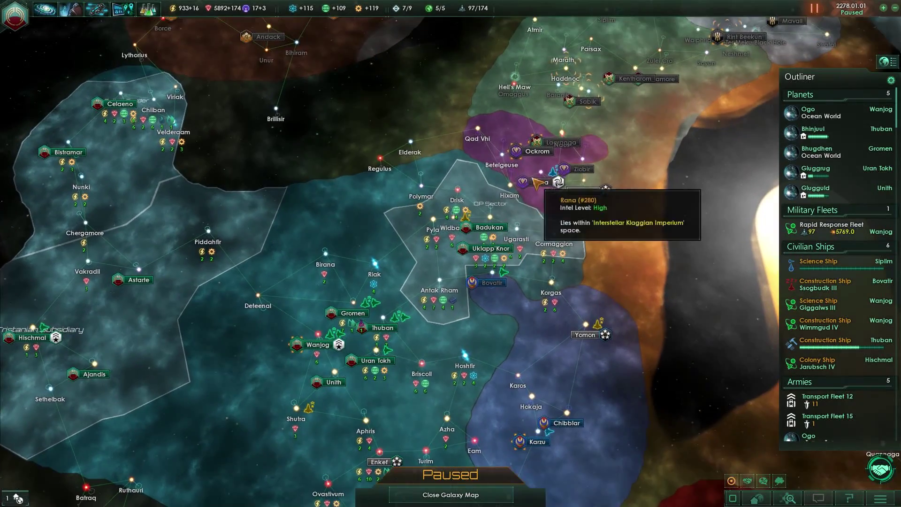
click(522, 183)
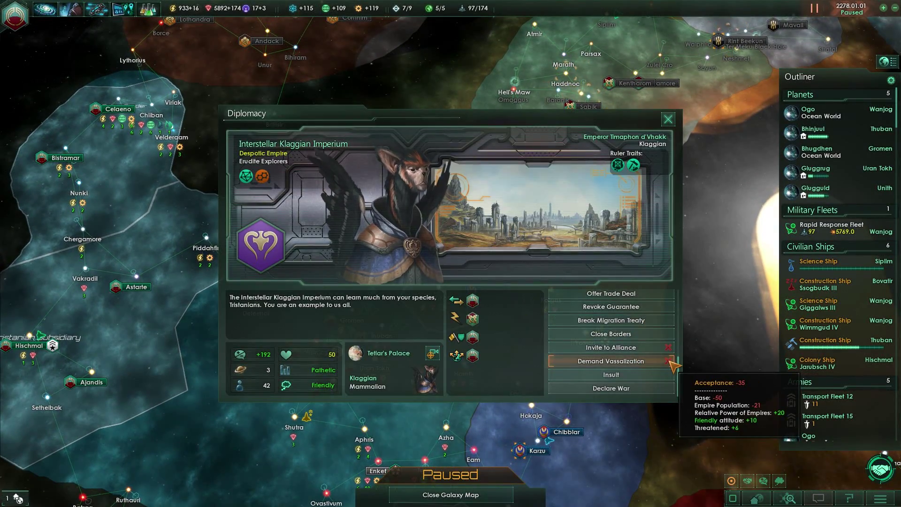
click(259, 383)
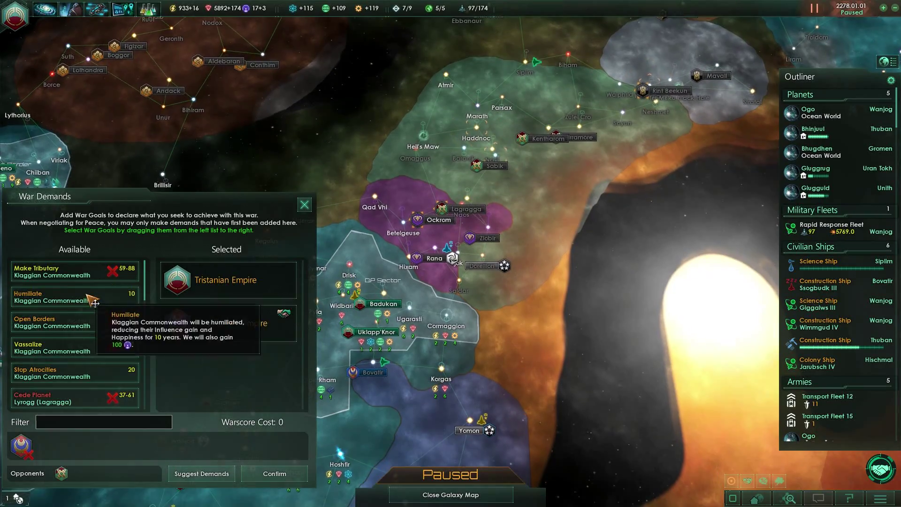
scroll(117, 347, down, 6)
drag(118, 348, 223, 303)
drag(80, 349, 223, 328)
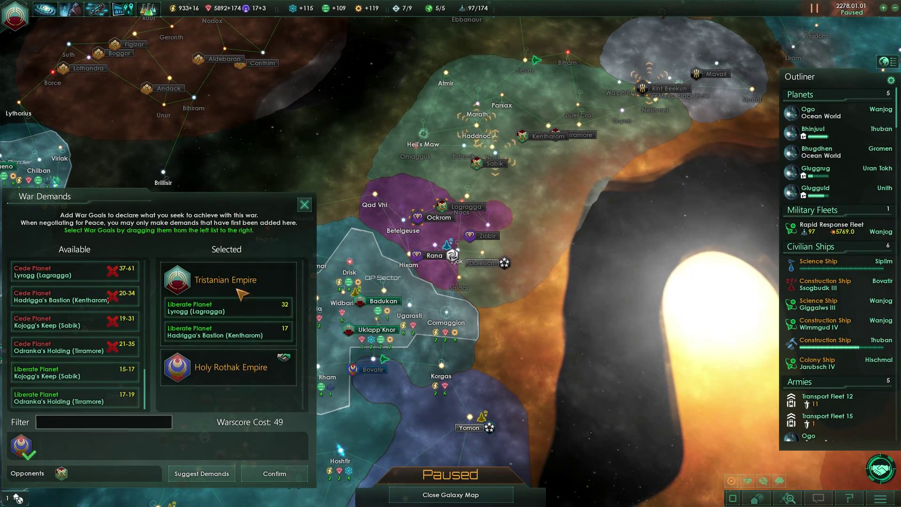
drag(78, 371, 223, 354)
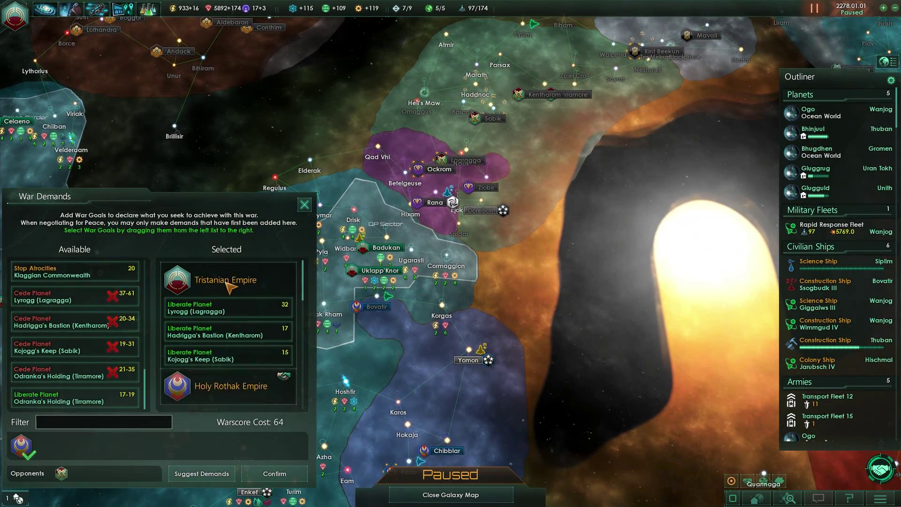
Step: Confirm the 64-warscore demands, unpause the game and approve the war declaration
click(273, 473)
key(space)
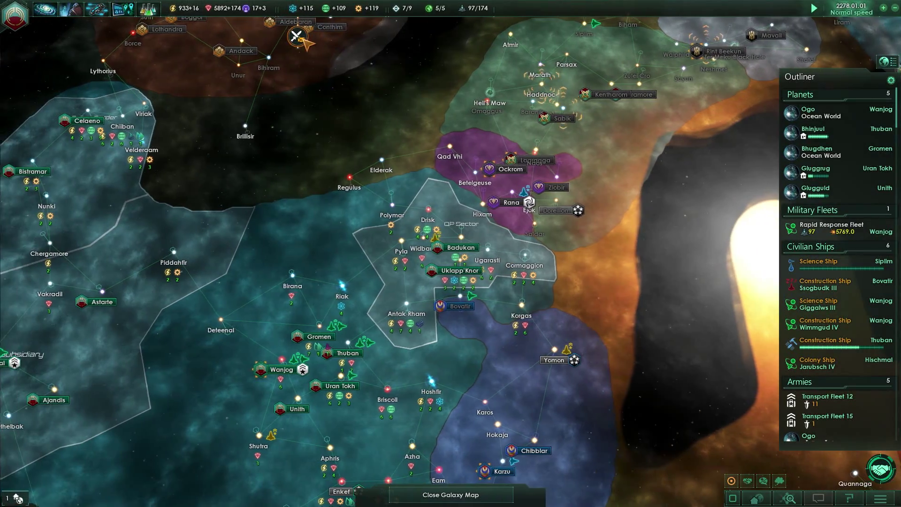
click(605, 362)
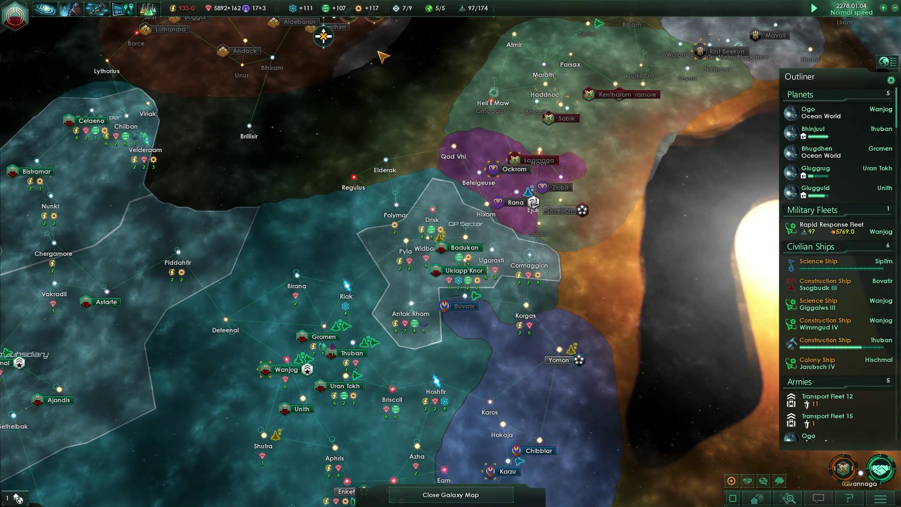